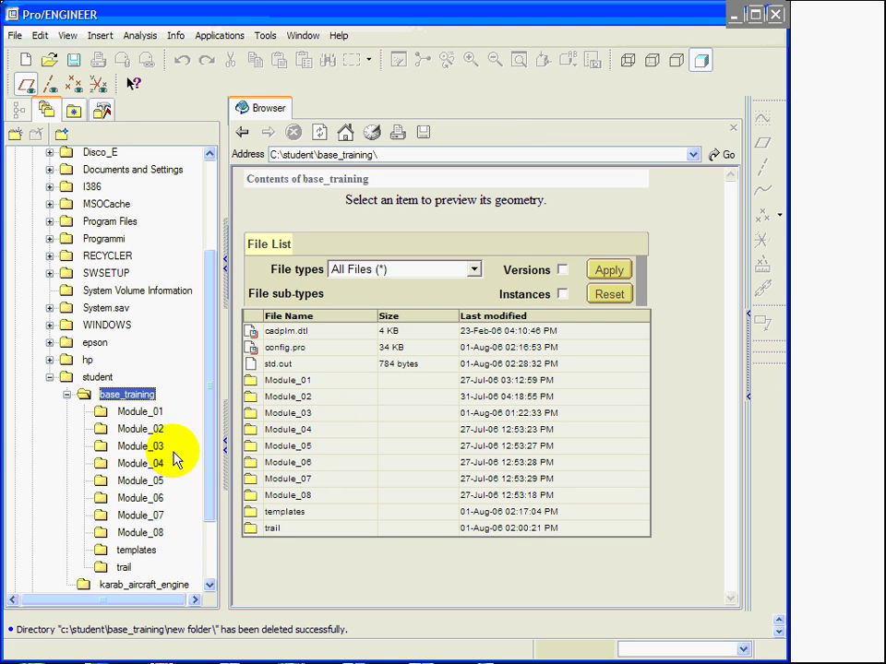
- Set C:\student\base_training\Module_03 as the working directory from the folder's context menu
{"action": "left_click", "coordinate": [138, 448]}
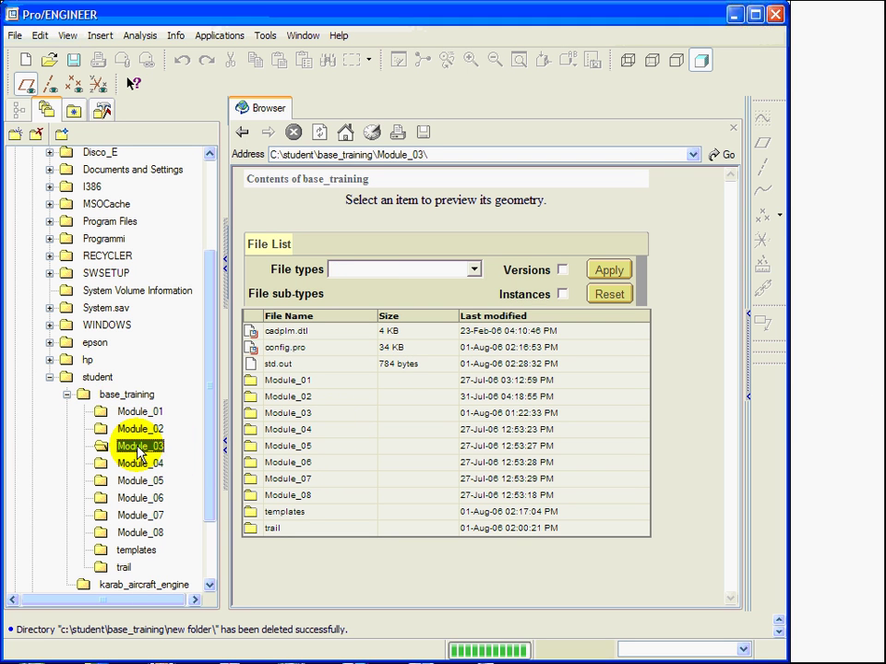
{"action": "right_click", "coordinate": [140, 450]}
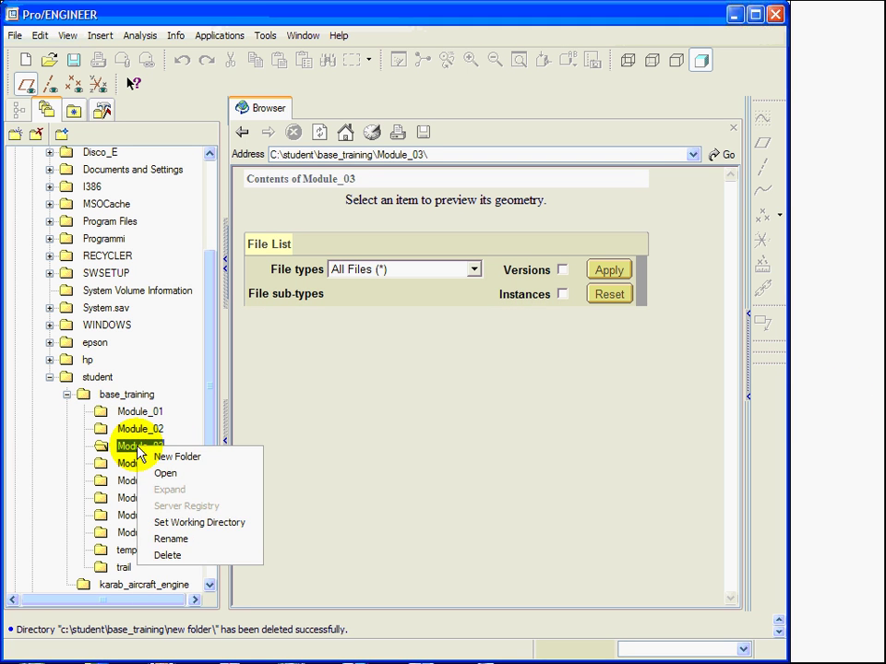
{"action": "left_click", "coordinate": [177, 523]}
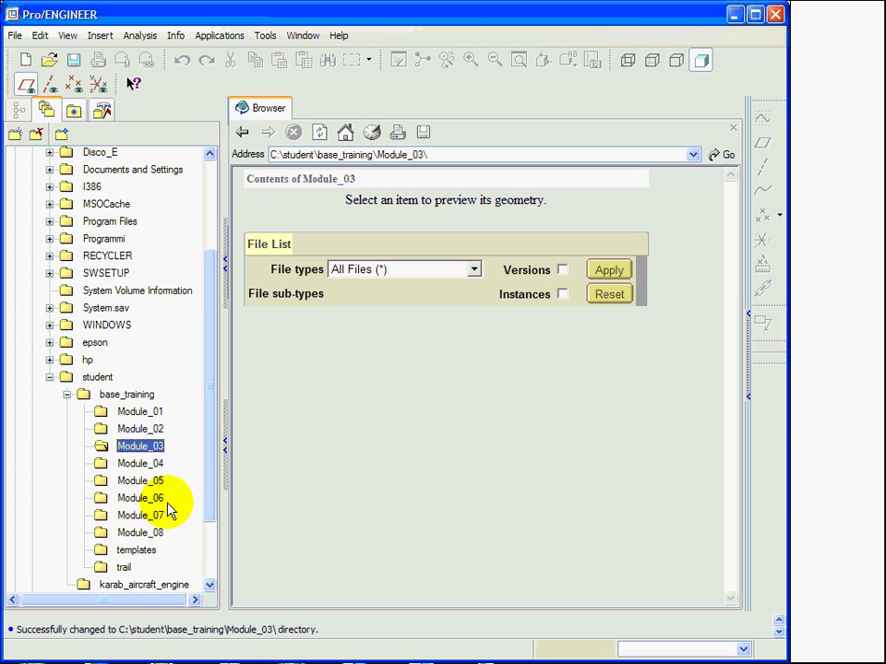
- Create a new Part/Solid named 'sketch' from the default mmns_part_solid template
{"action": "left_click", "coordinate": [26, 59]}
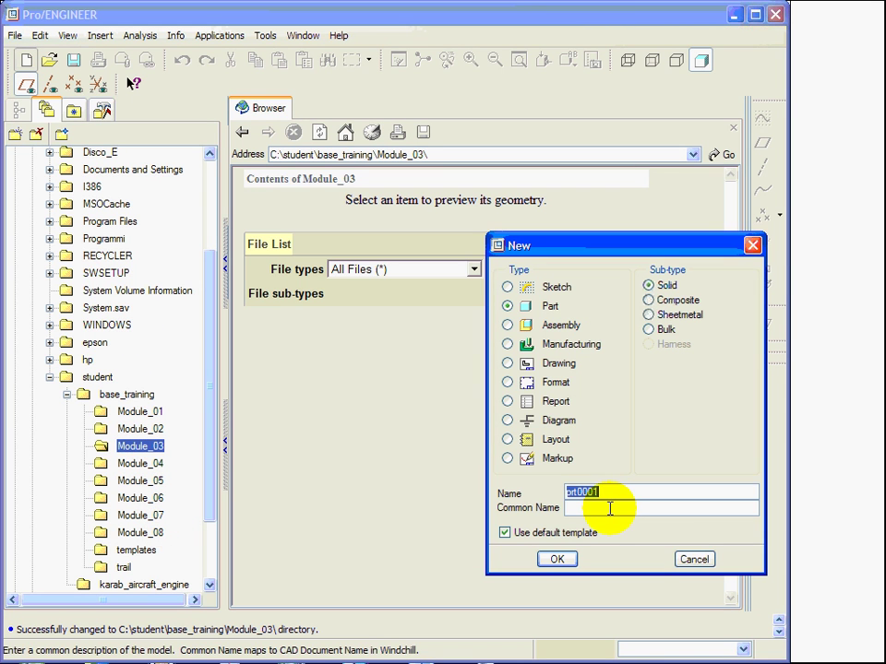
{"action": "type", "text": "sketch"}
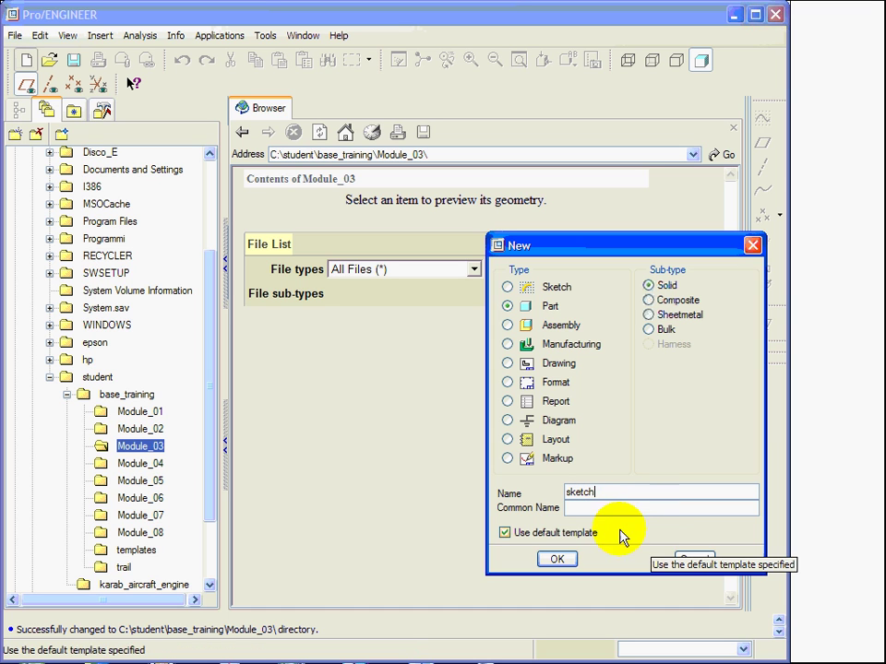
{"action": "left_click", "coordinate": [556, 560]}
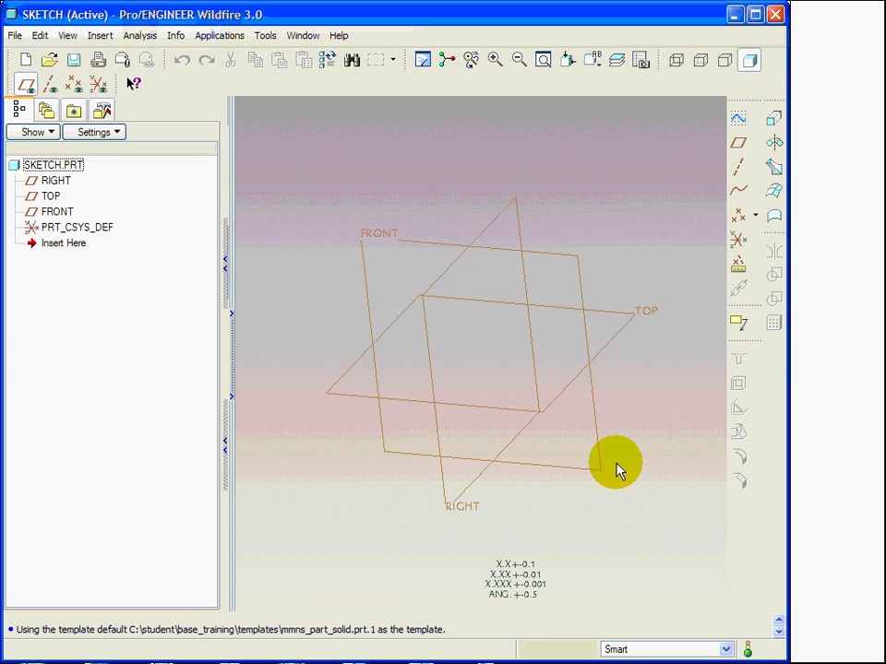
{"action": "middle_click_drag", "start_coordinate": [657, 422], "coordinate": [629, 400], "text": "shift"}
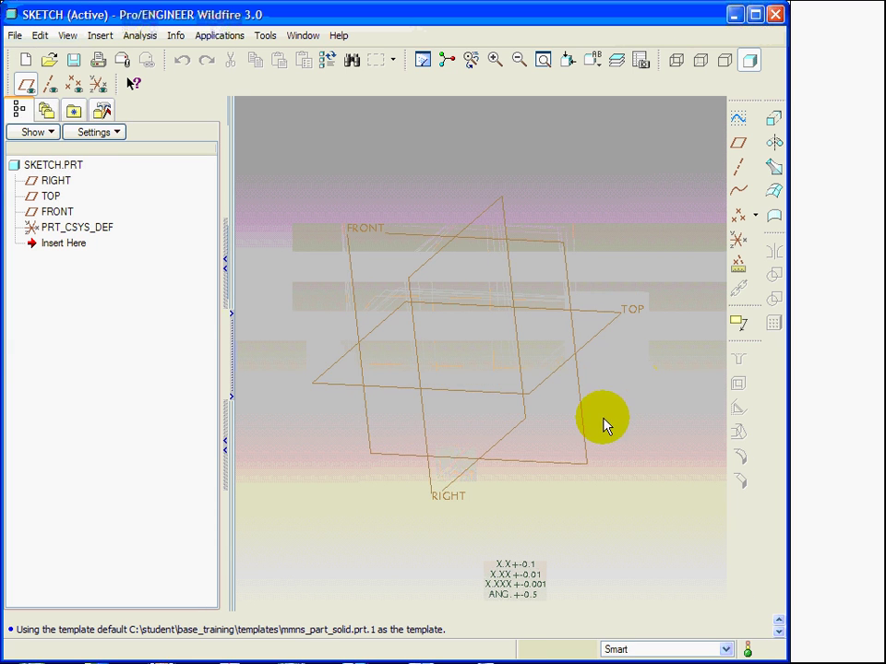
{"action": "left_click", "coordinate": [51, 181]}
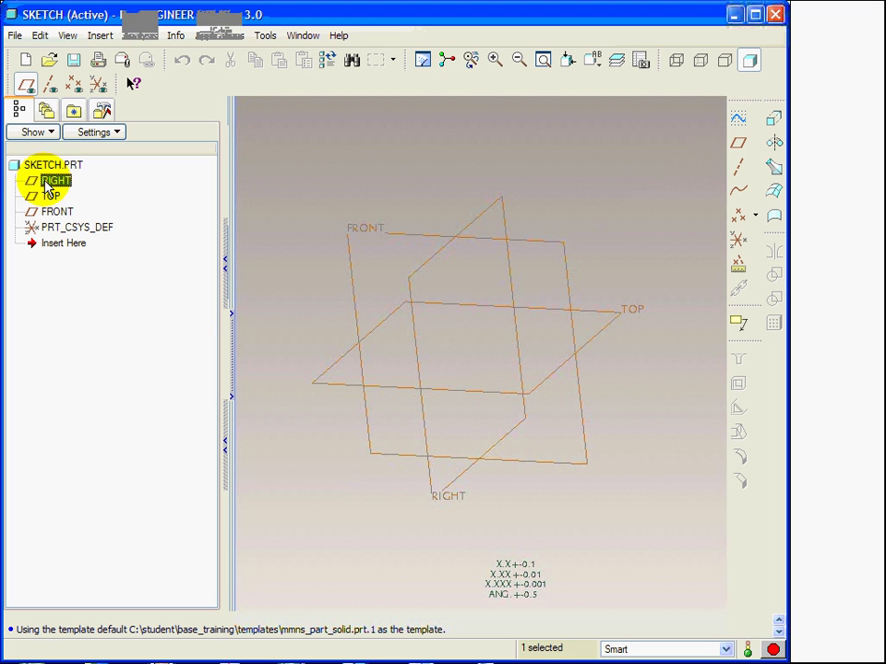
{"action": "left_click", "coordinate": [50, 197]}
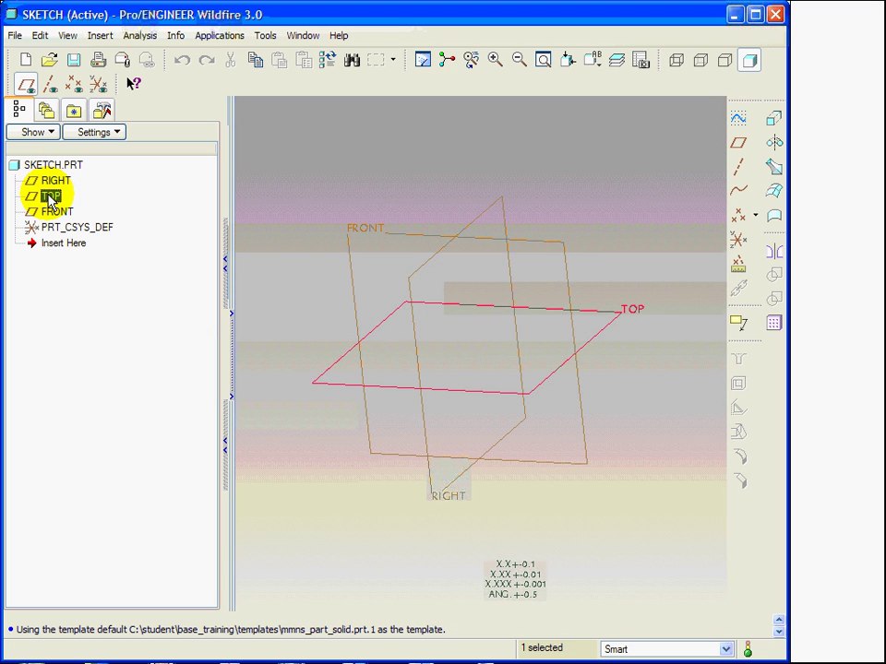
{"action": "left_click", "coordinate": [53, 214]}
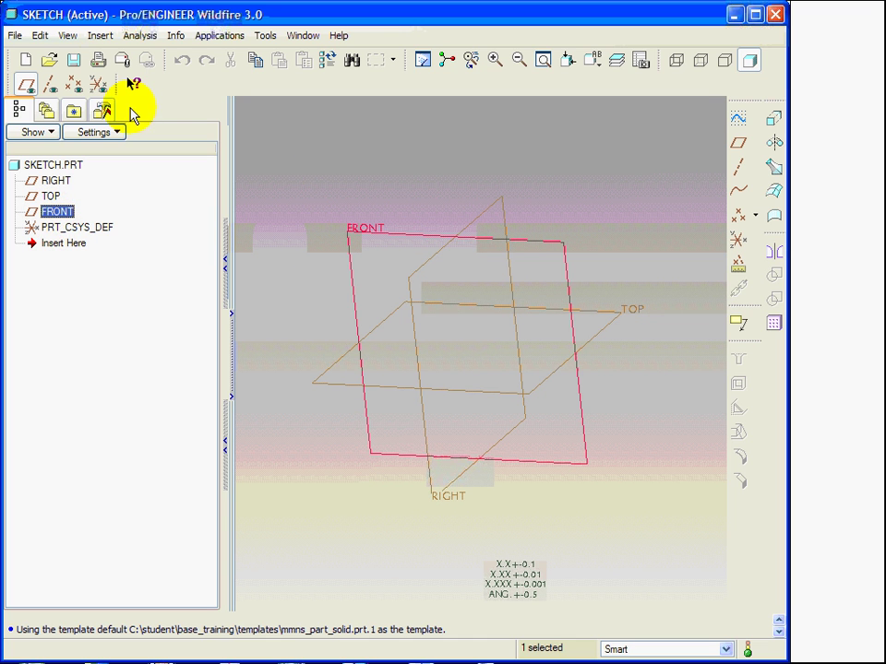
{"action": "left_click", "coordinate": [99, 84]}
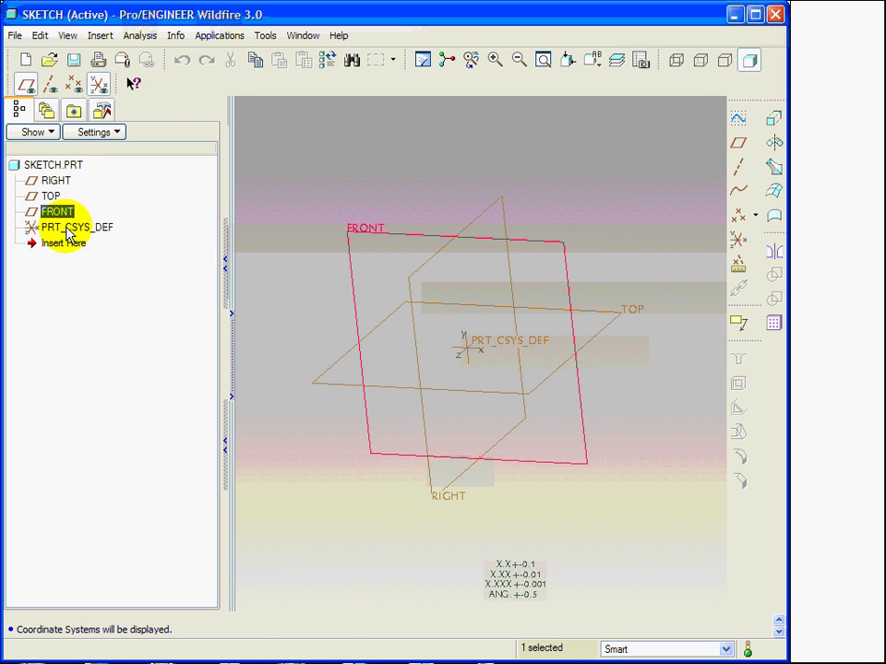
{"action": "left_click", "coordinate": [69, 229]}
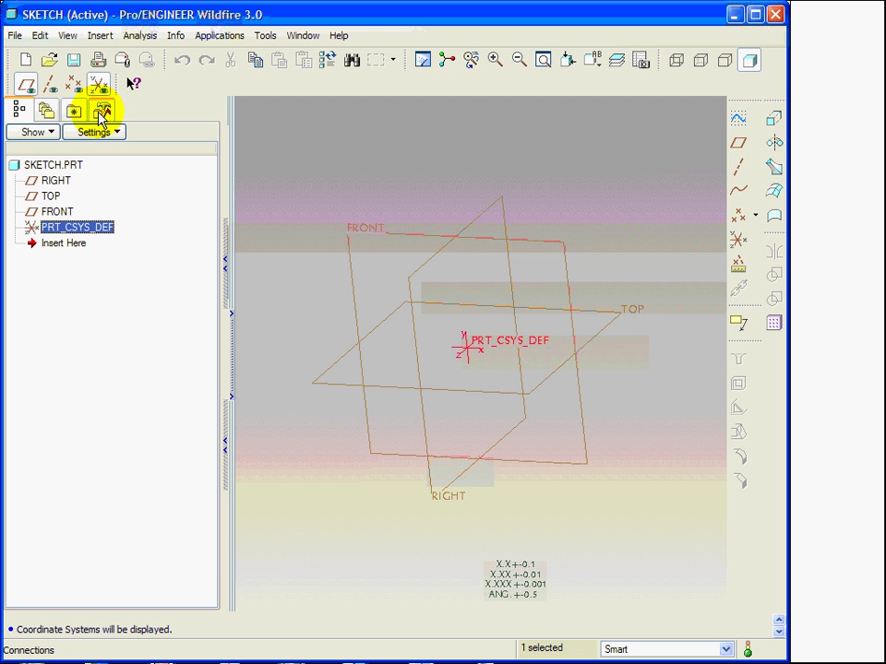
{"action": "left_click", "coordinate": [99, 84]}
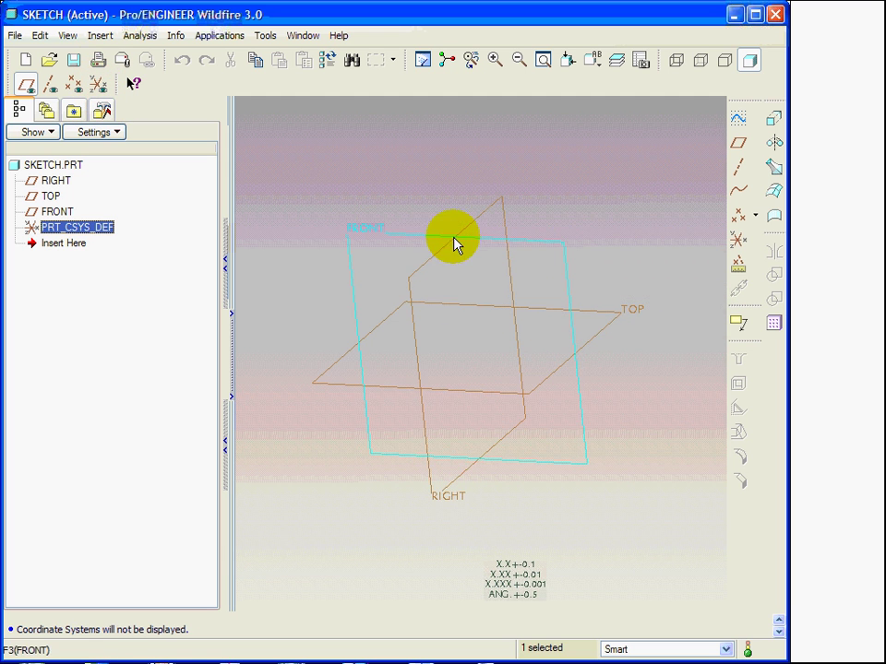
{"action": "mouse_move", "coordinate": [455, 271]}
{"action": "middle_mouse_down", "text": "shift"}
{"action": "mouse_move", "coordinate": [468, 290]}
{"action": "mouse_move", "coordinate": [471, 265]}
{"action": "middle_mouse_up", "text": "shift"}
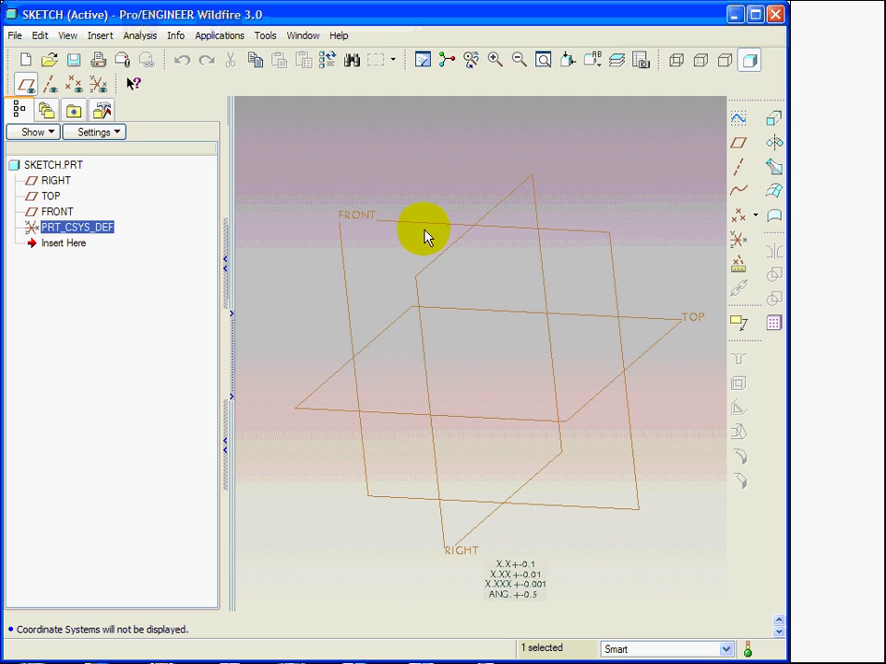
{"action": "left_click", "coordinate": [596, 65]}
{"action": "left_click", "coordinate": [598, 103]}
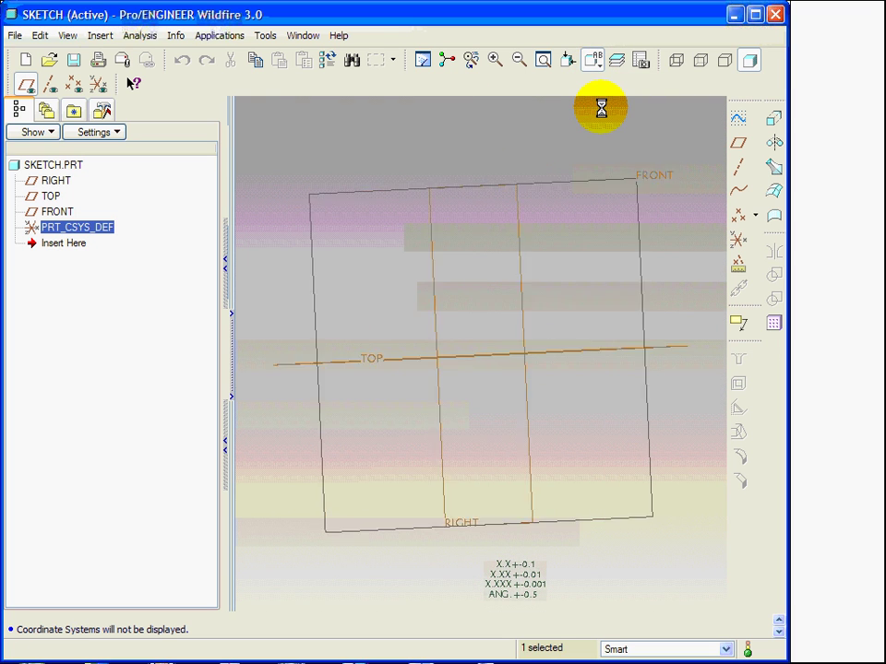
{"action": "left_click", "coordinate": [596, 64]}
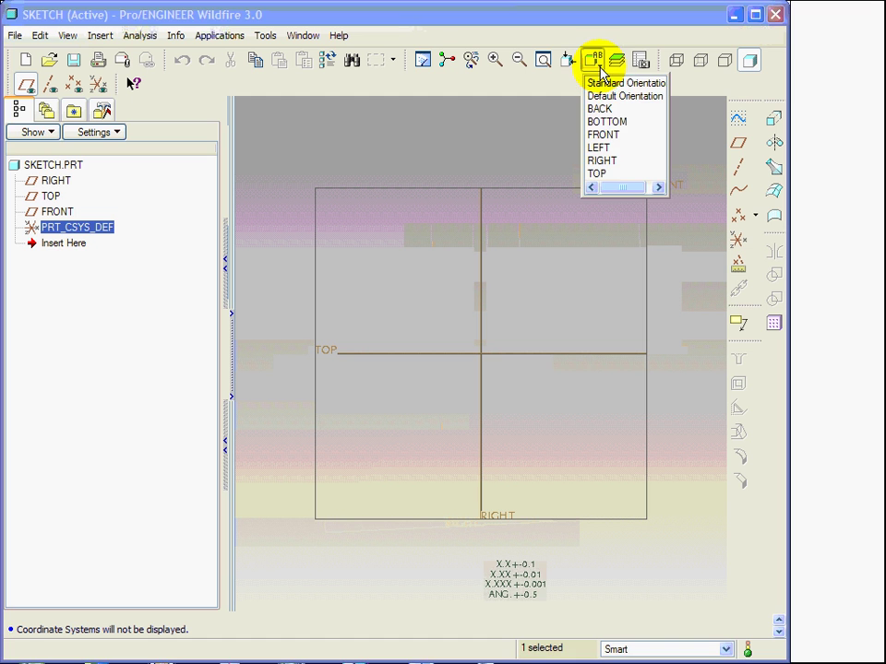
{"action": "left_click", "coordinate": [606, 121]}
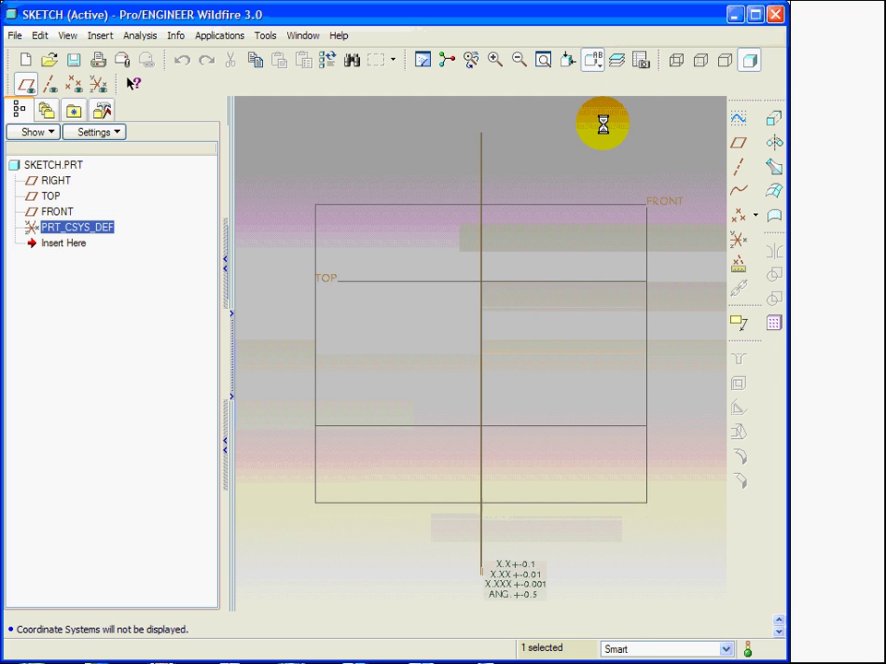
{"action": "left_click", "coordinate": [597, 66]}
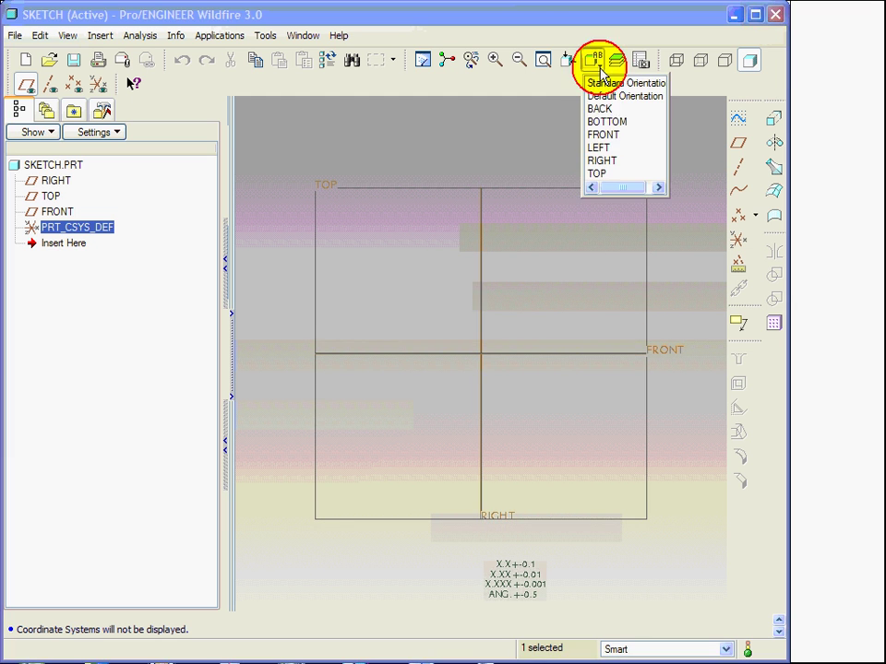
{"action": "left_click", "coordinate": [605, 134]}
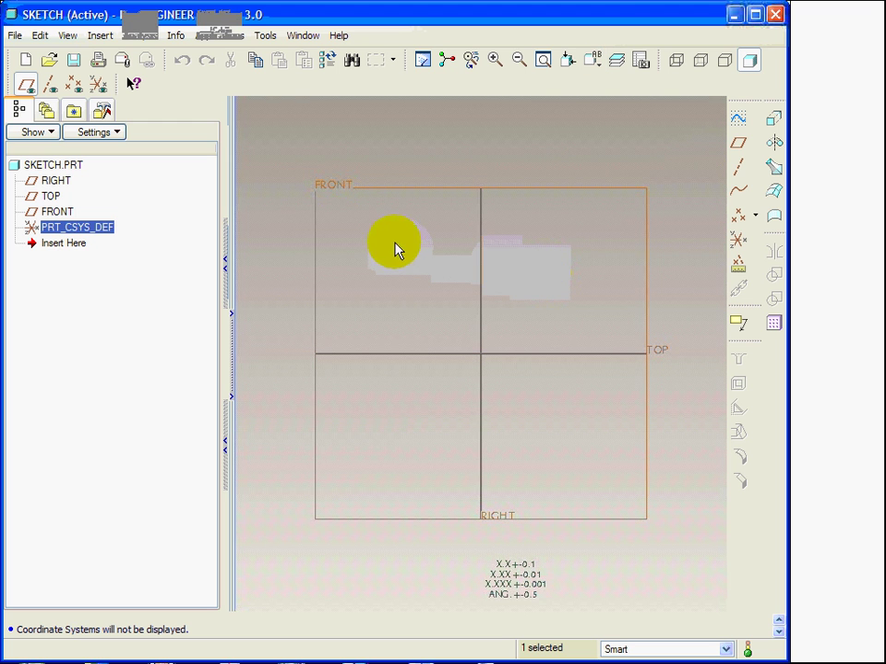
{"action": "left_click", "coordinate": [66, 35]}
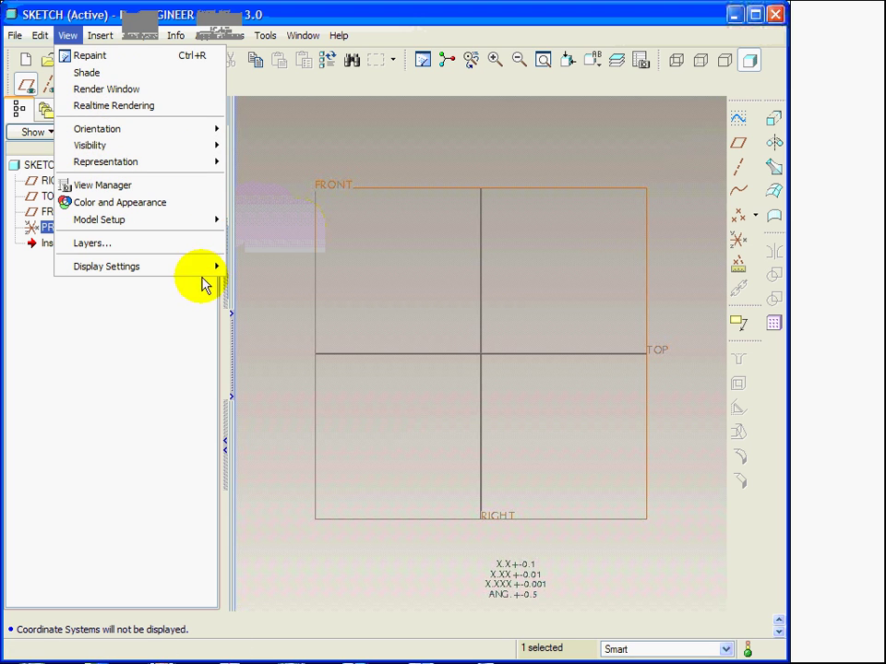
{"action": "mouse_move", "coordinate": [174, 130]}
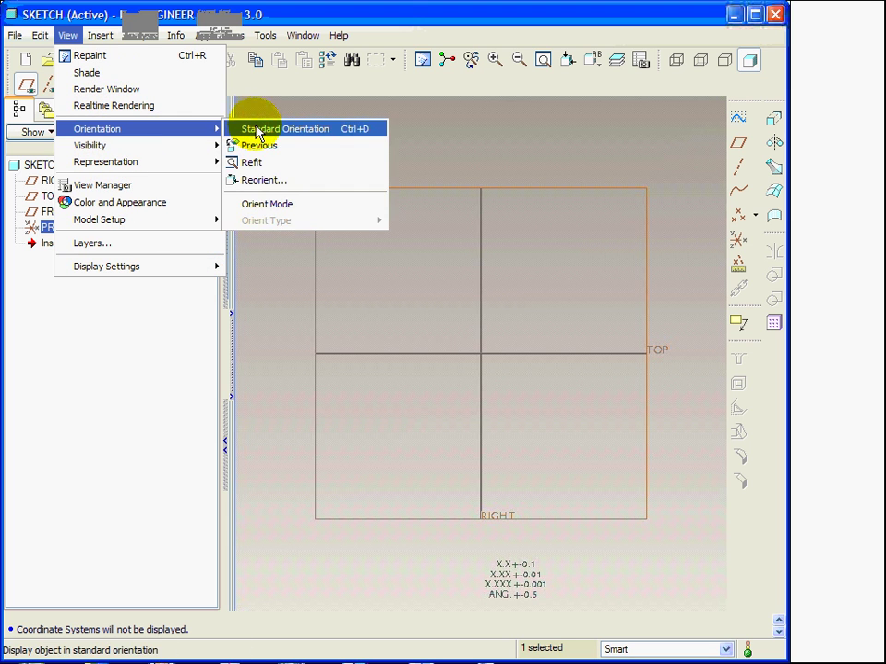
{"action": "left_click", "coordinate": [332, 130]}
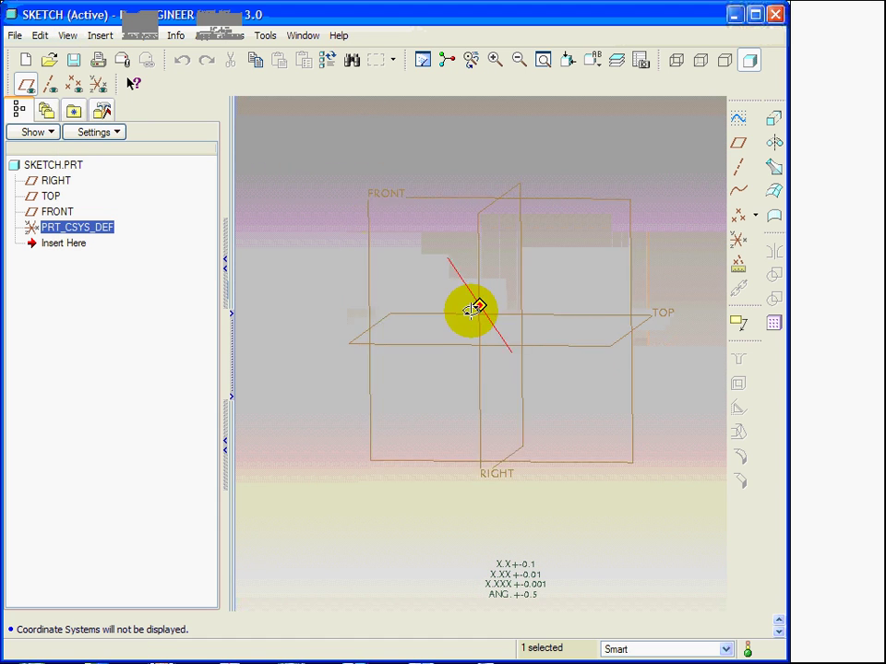
{"action": "middle_click_drag", "start_coordinate": [471, 309], "coordinate": [470, 323]}
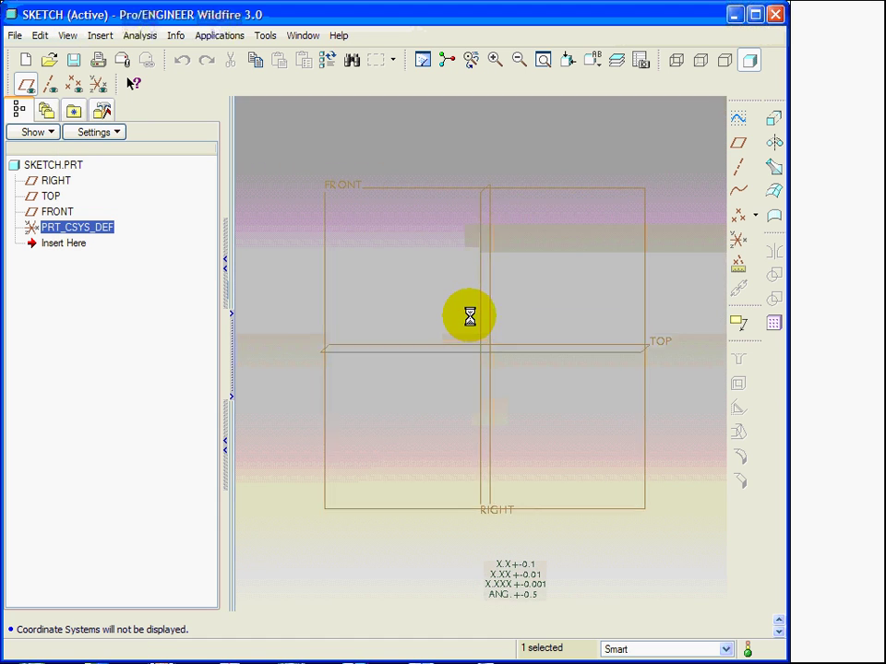
{"action": "mouse_move", "coordinate": [564, 317]}
{"action": "middle_mouse_down"}
{"action": "mouse_move", "coordinate": [552, 299]}
{"action": "mouse_move", "coordinate": [536, 299]}
{"action": "mouse_move", "coordinate": [578, 263]}
{"action": "mouse_move", "coordinate": [476, 327]}
{"action": "mouse_move", "coordinate": [540, 319]}
{"action": "mouse_move", "coordinate": [495, 301]}
{"action": "middle_mouse_up"}
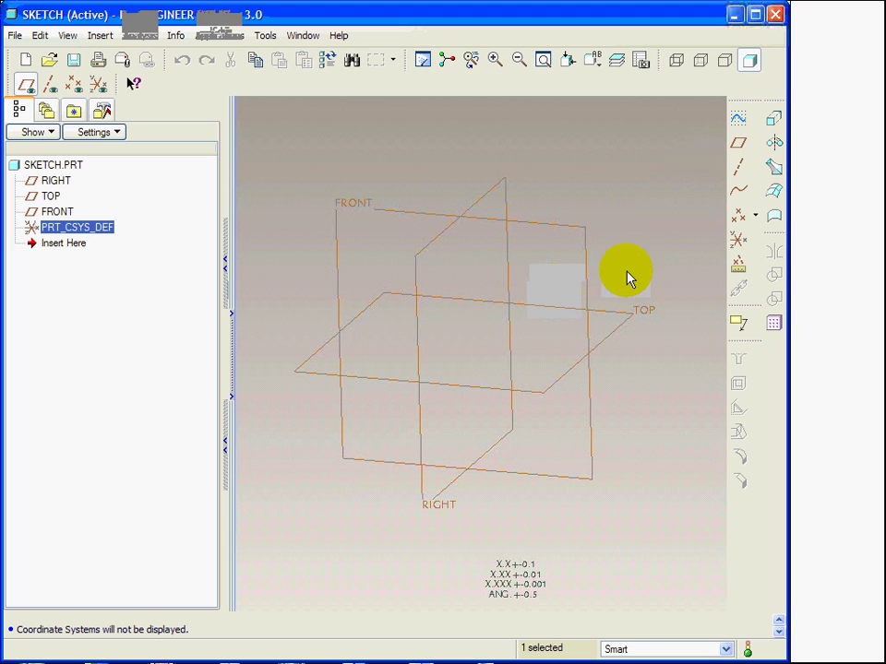
- Start Sketch 1 on the FRONT datum plane with RIGHT as the right-oriented reference
{"action": "left_click", "coordinate": [738, 120]}
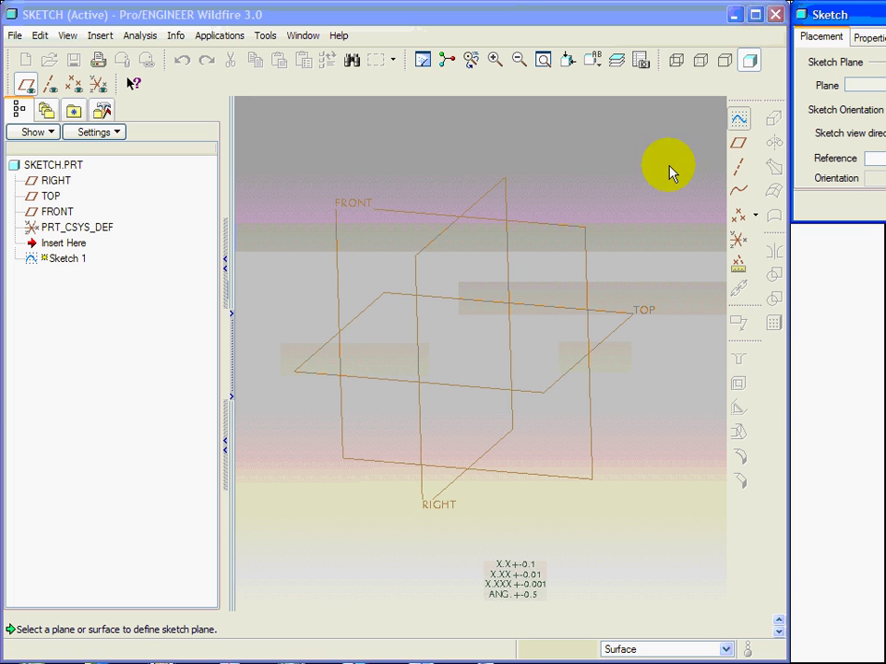
{"action": "left_click", "coordinate": [568, 226]}
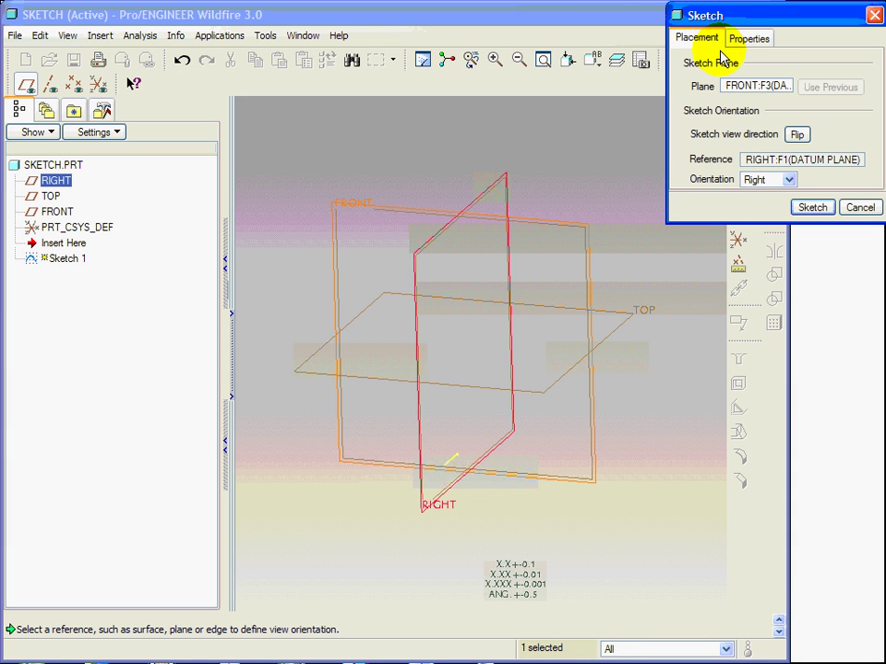
{"action": "left_click", "coordinate": [727, 87]}
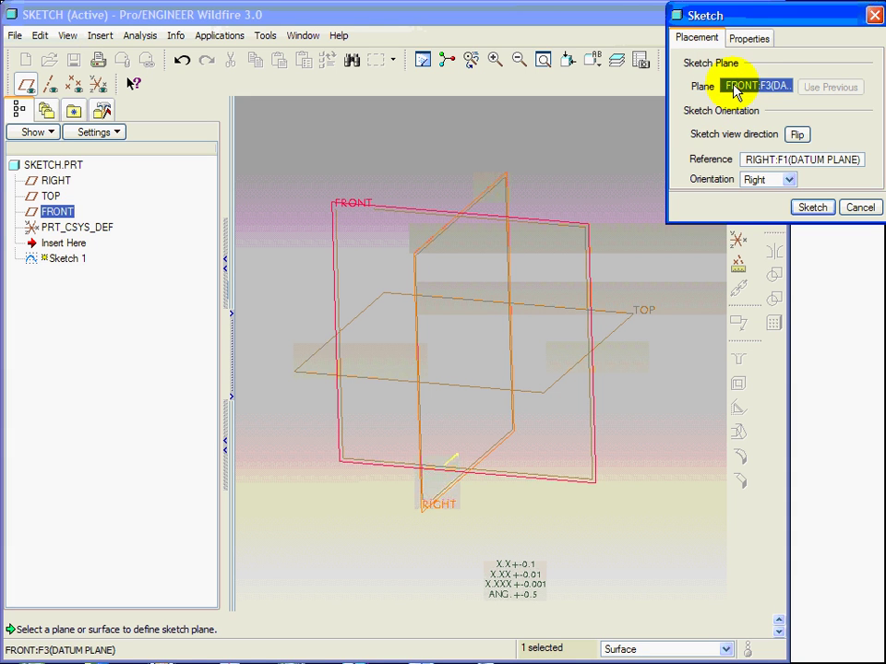
{"action": "left_click", "coordinate": [760, 170]}
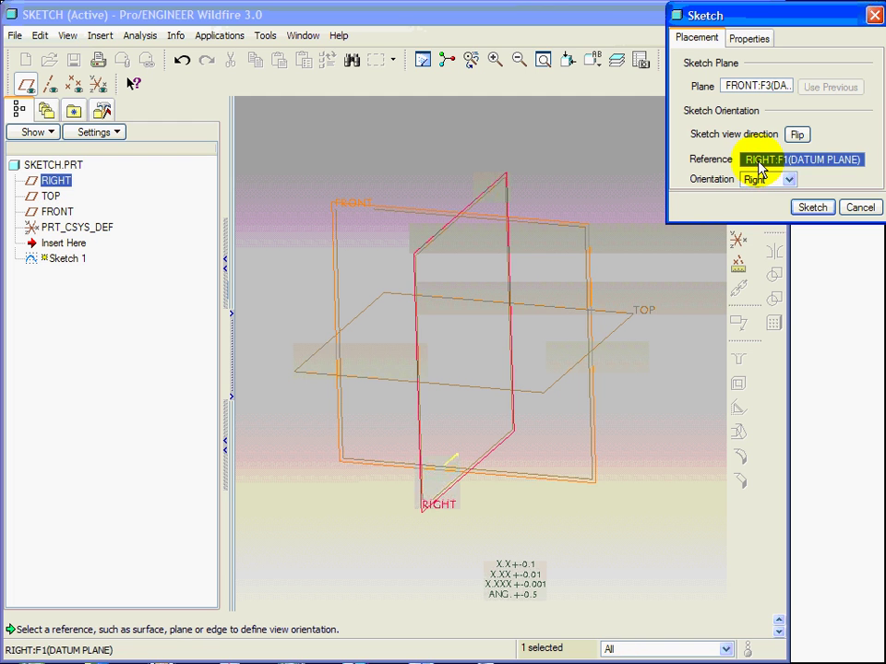
{"action": "left_click", "coordinate": [813, 209]}
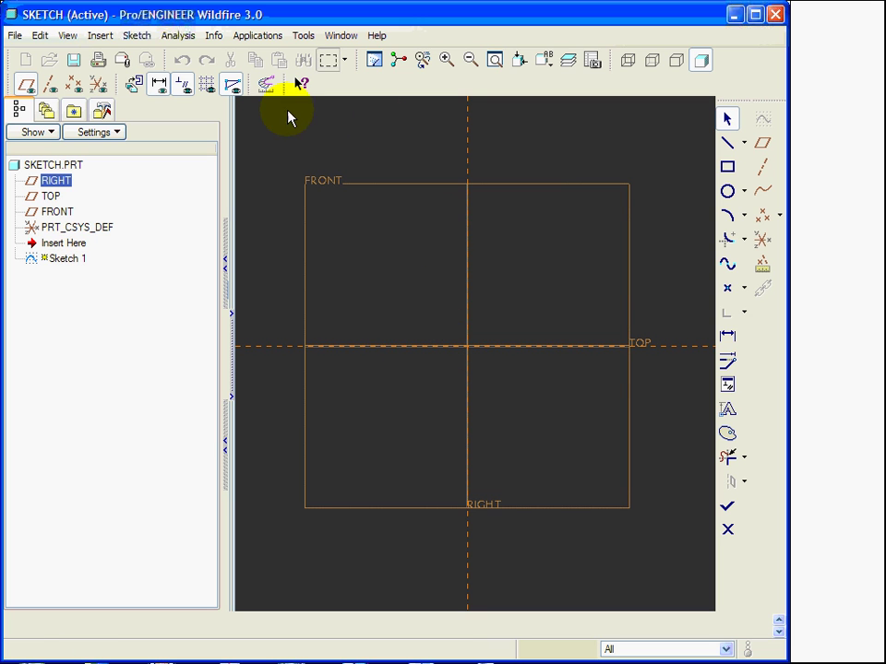
- Hide datum planes and draw the closed six-sided L-shaped stepped profile with connected lines
{"action": "left_click", "coordinate": [26, 84]}
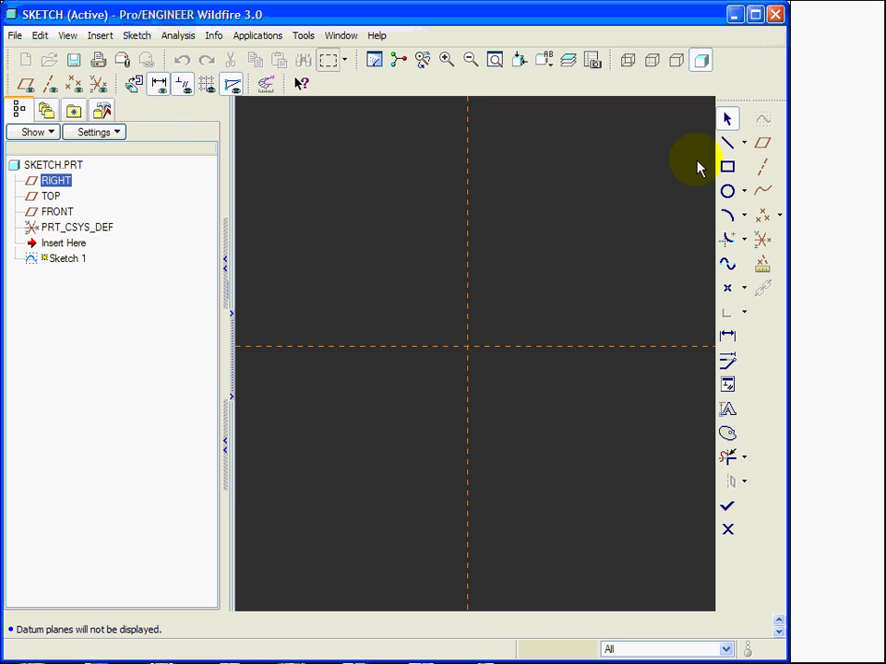
{"action": "left_click", "coordinate": [728, 147]}
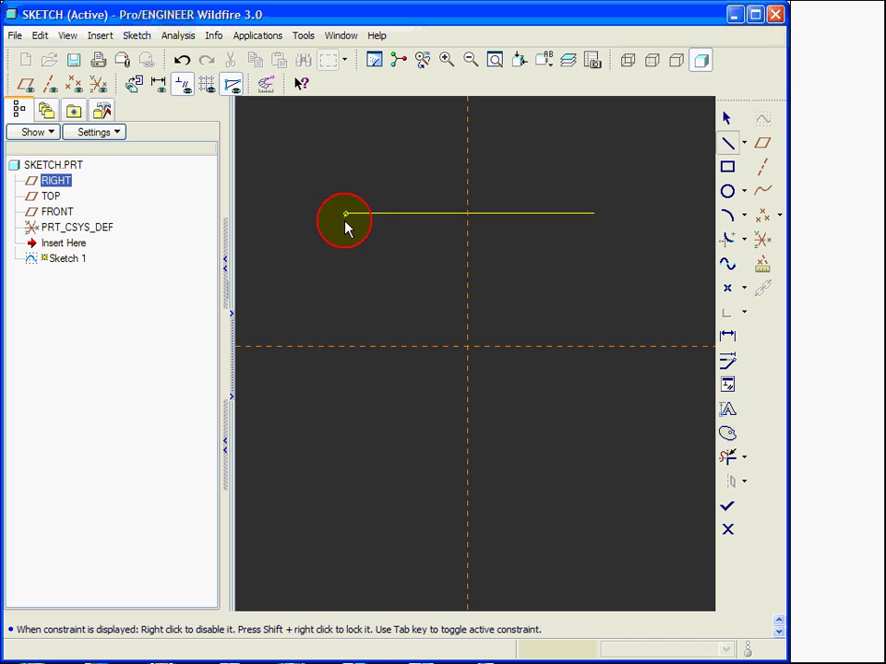
{"action": "left_click", "coordinate": [346, 441]}
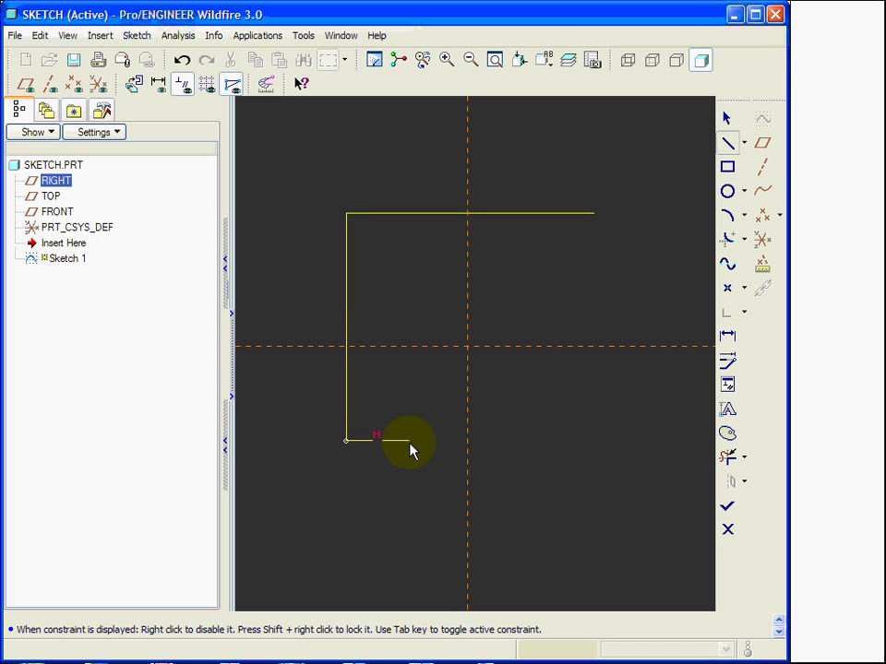
{"action": "left_click", "coordinate": [409, 395]}
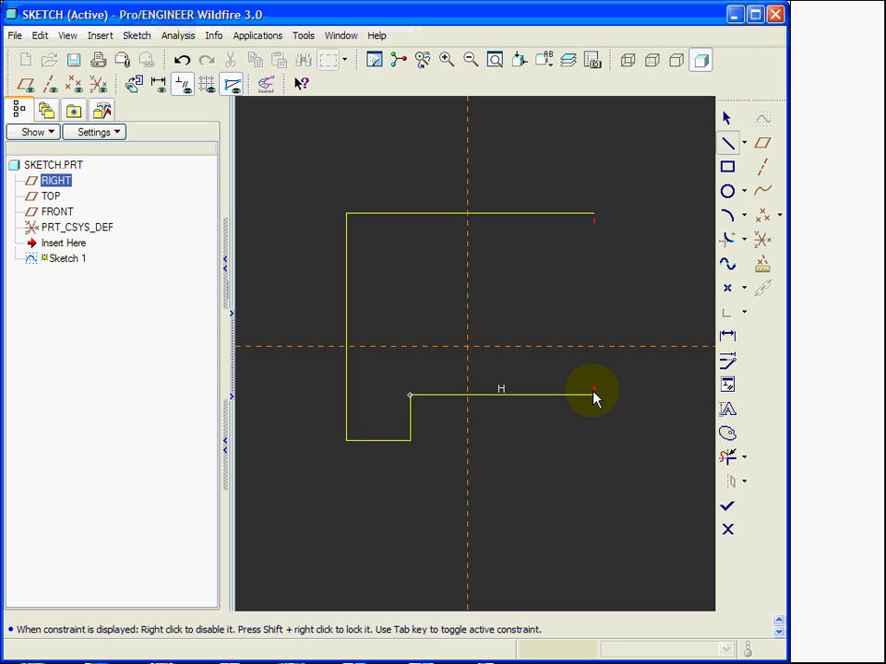
{"action": "left_click", "coordinate": [594, 395]}
{"action": "left_click", "coordinate": [595, 216]}
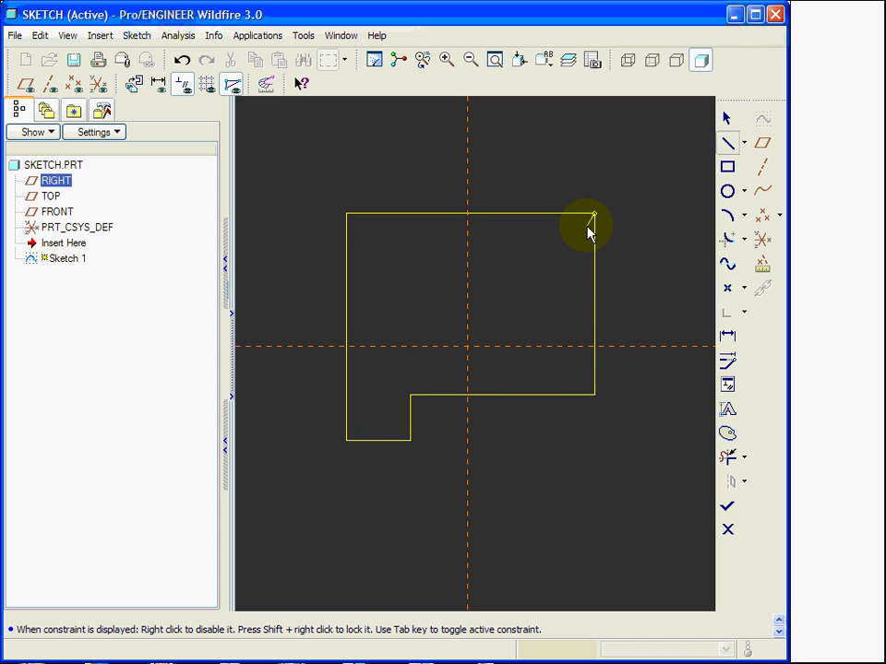
{"action": "middle_click", "coordinate": [499, 152]}
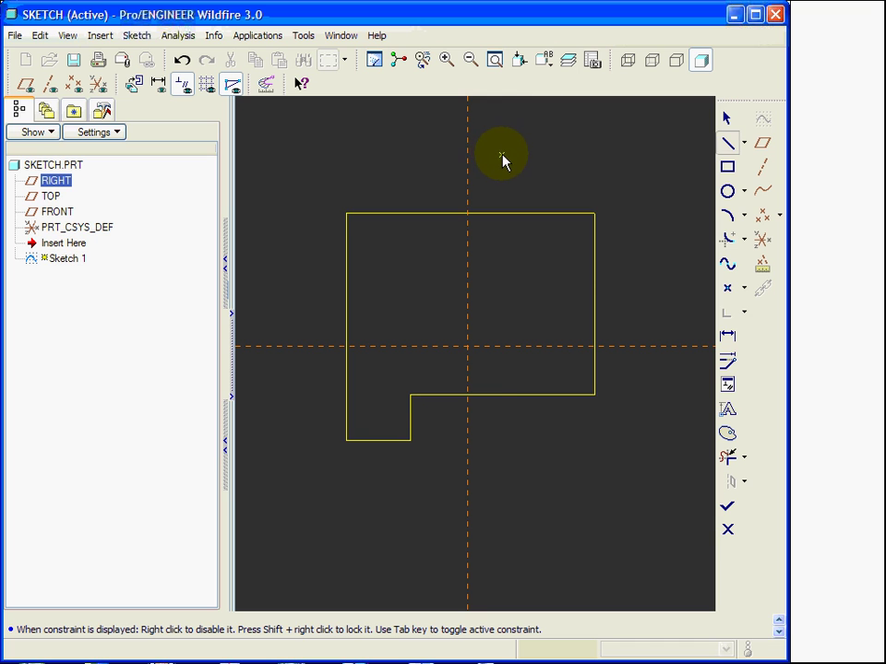
- Drag the weak dimensions (369.684, 190.090, 357.097, 100.476, 71.963, 208.081) clear of the outline
{"action": "left_click", "coordinate": [490, 235]}
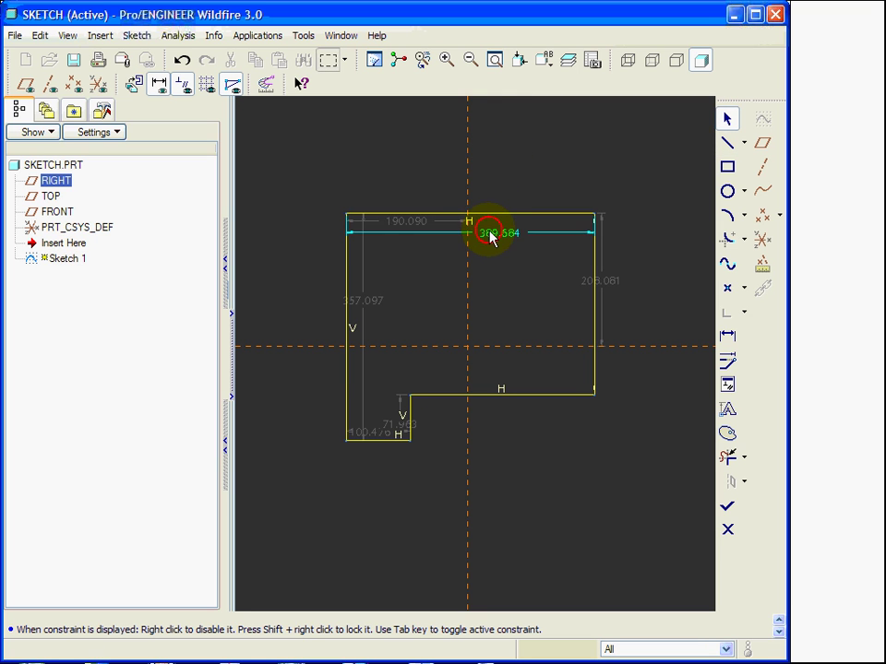
{"action": "left_click_drag", "start_coordinate": [490, 235], "coordinate": [467, 175]}
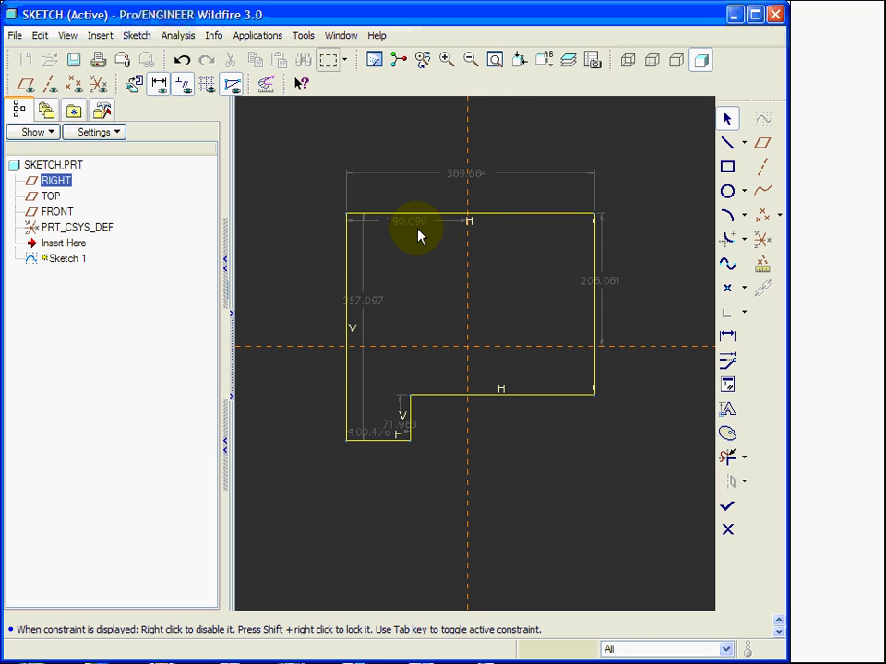
{"action": "left_click_drag", "start_coordinate": [417, 221], "coordinate": [415, 198]}
{"action": "left_click", "coordinate": [367, 304]}
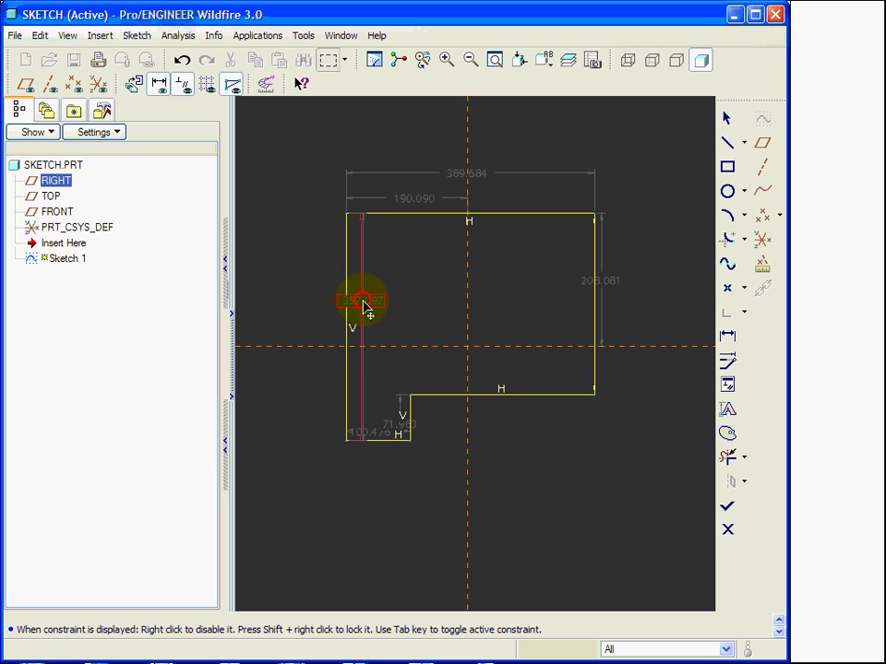
{"action": "left_click_drag", "start_coordinate": [366, 305], "coordinate": [301, 310]}
{"action": "left_click", "coordinate": [374, 440]}
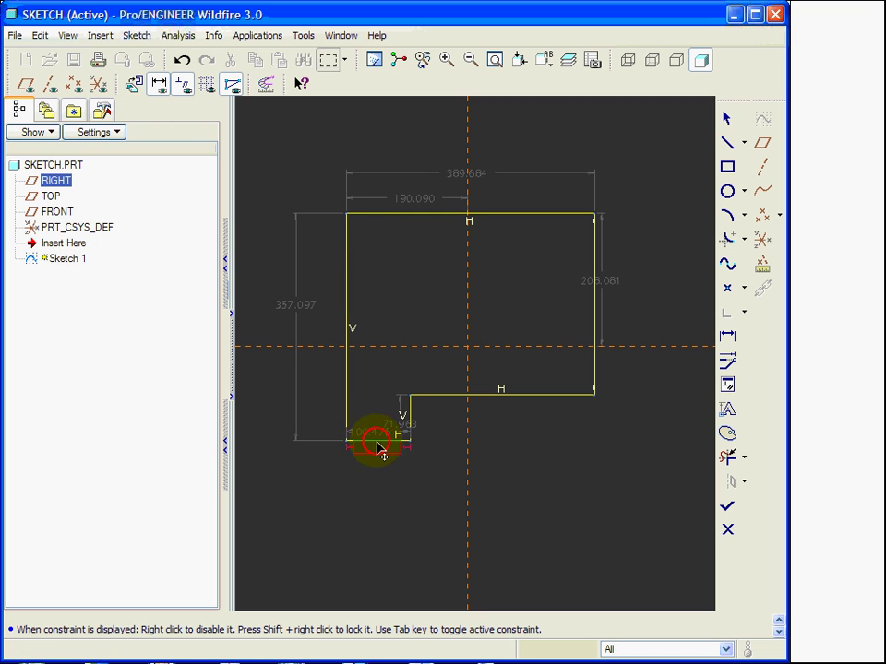
{"action": "left_click_drag", "start_coordinate": [378, 447], "coordinate": [382, 476]}
{"action": "left_click", "coordinate": [391, 429]}
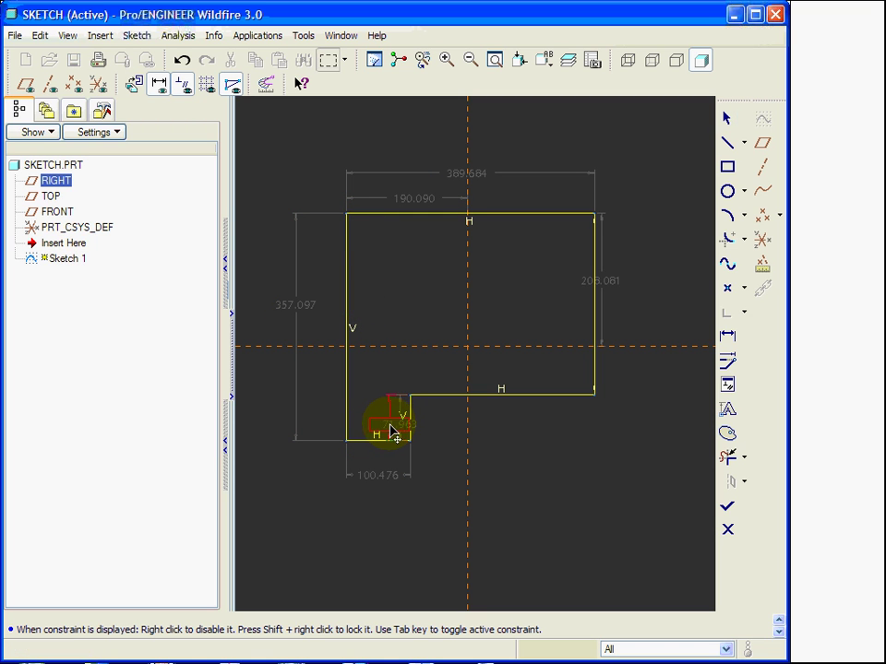
{"action": "left_click_drag", "start_coordinate": [391, 429], "coordinate": [440, 422]}
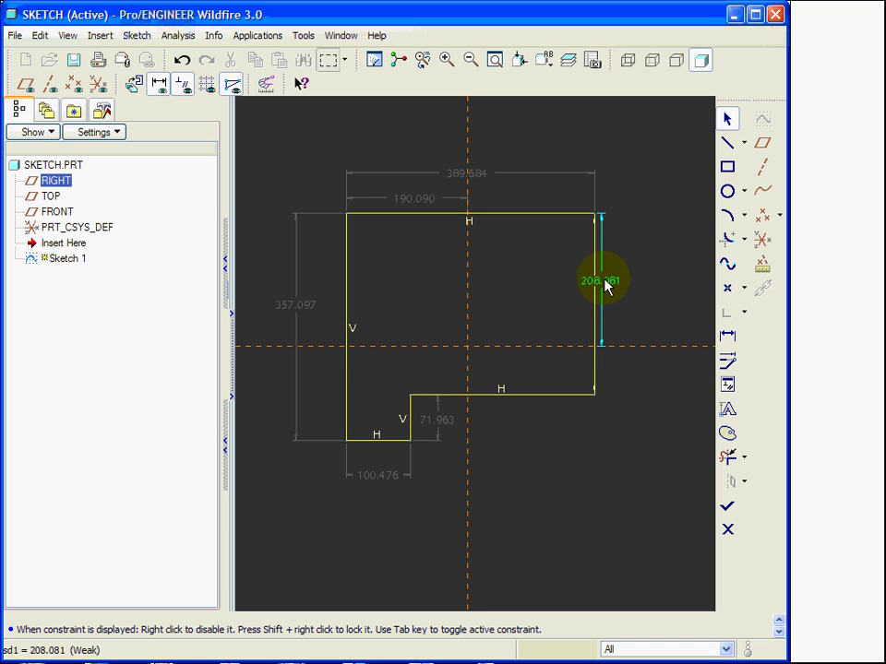
{"action": "left_click_drag", "start_coordinate": [605, 286], "coordinate": [634, 290]}
{"action": "middle_click_drag", "start_coordinate": [635, 326], "coordinate": [636, 314]}
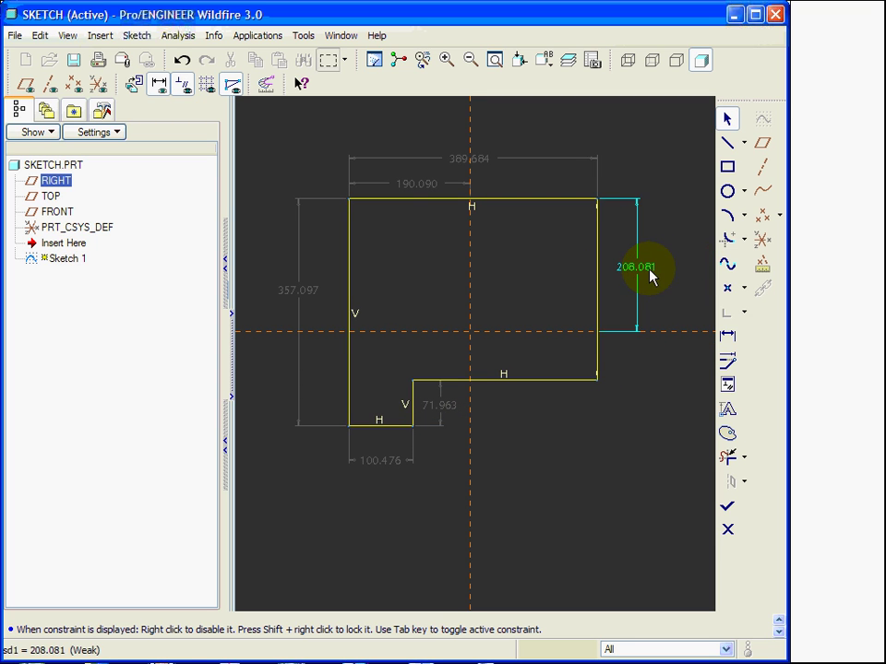
- Dimension the lower step edge (289.208), bottom-left edge (100.476), then the top edge width
{"action": "left_click", "coordinate": [726, 338]}
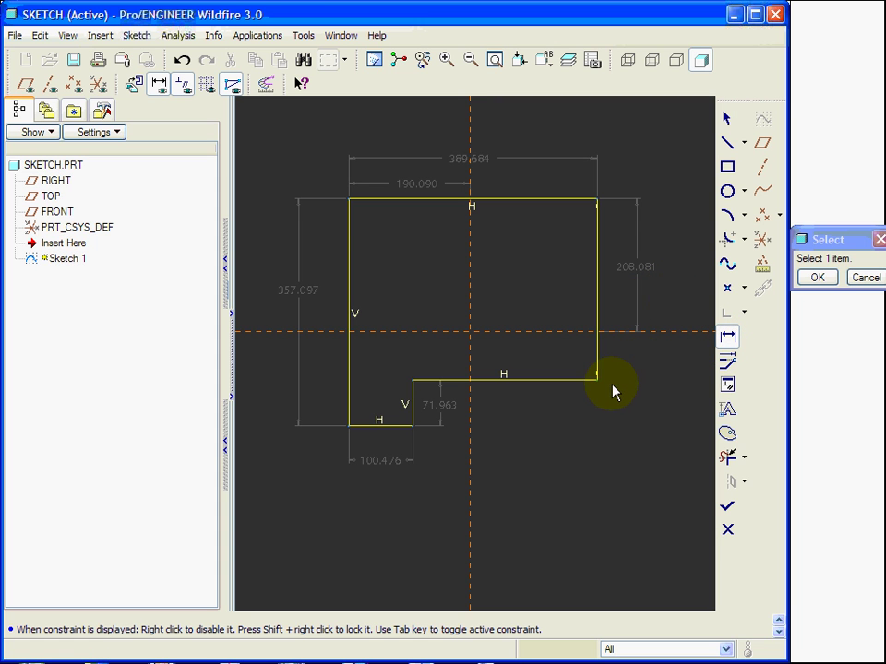
{"action": "left_click", "coordinate": [524, 384]}
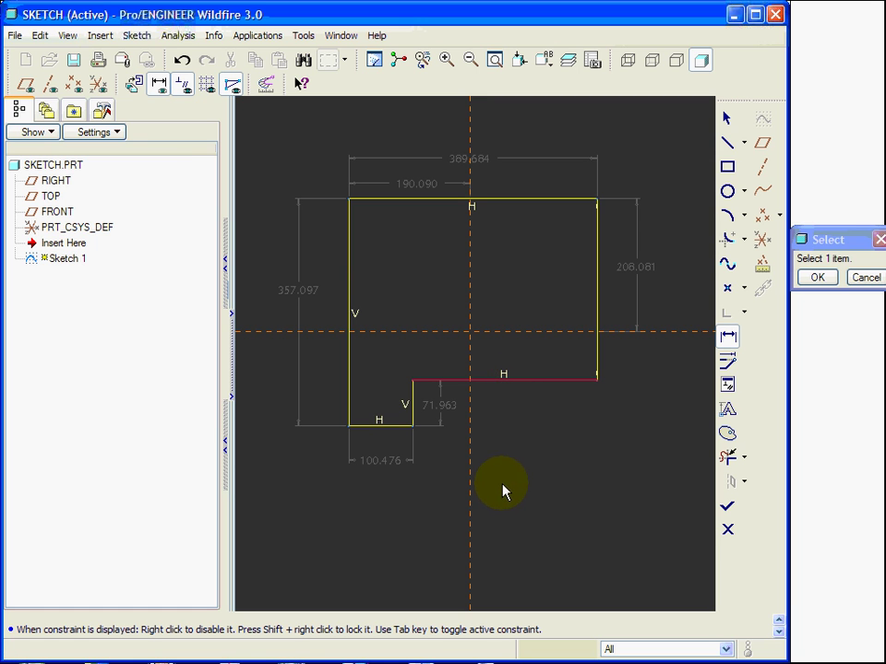
{"action": "middle_click", "coordinate": [494, 466]}
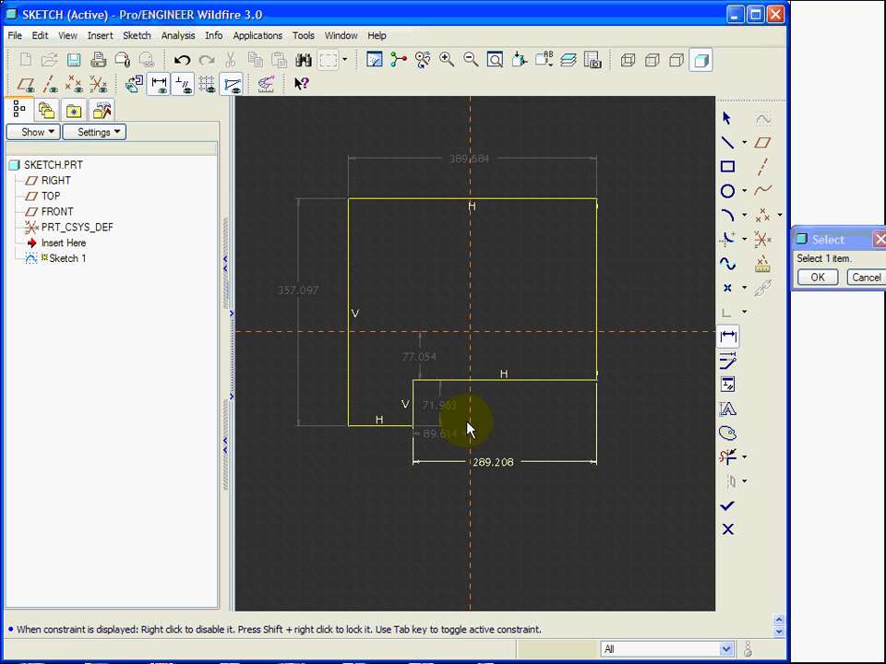
{"action": "left_click", "coordinate": [376, 427]}
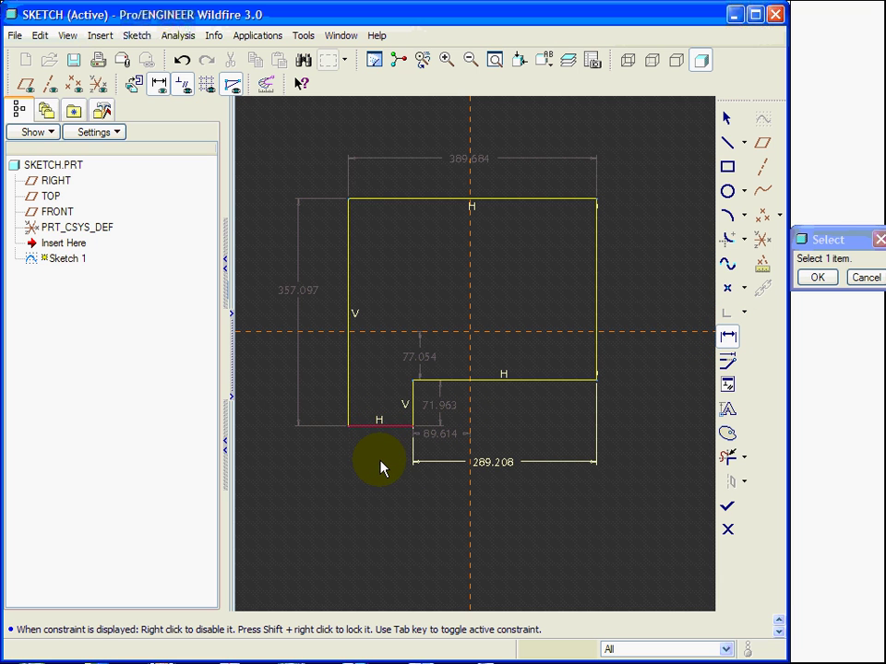
{"action": "middle_click", "coordinate": [381, 466]}
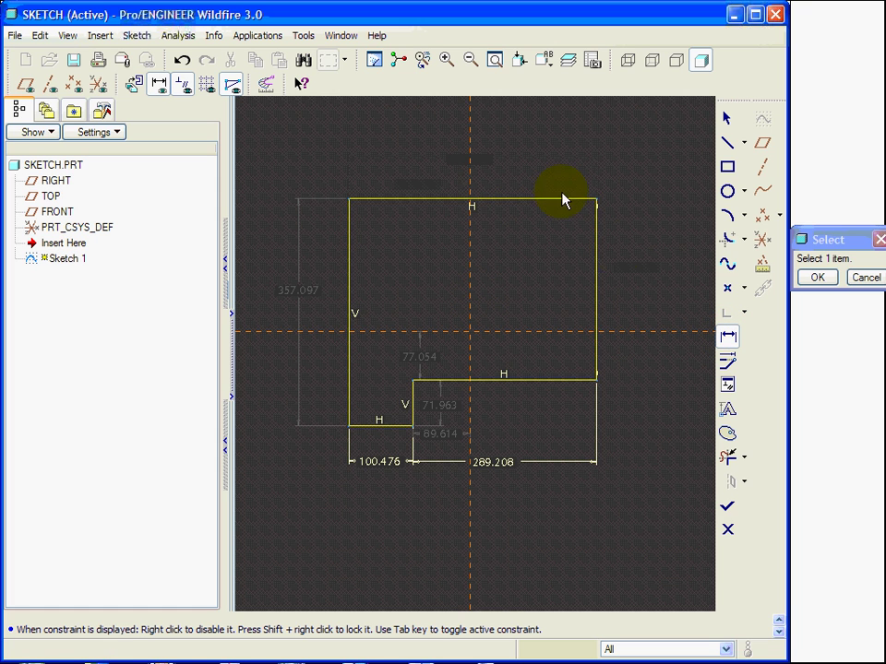
{"action": "left_click", "coordinate": [482, 198]}
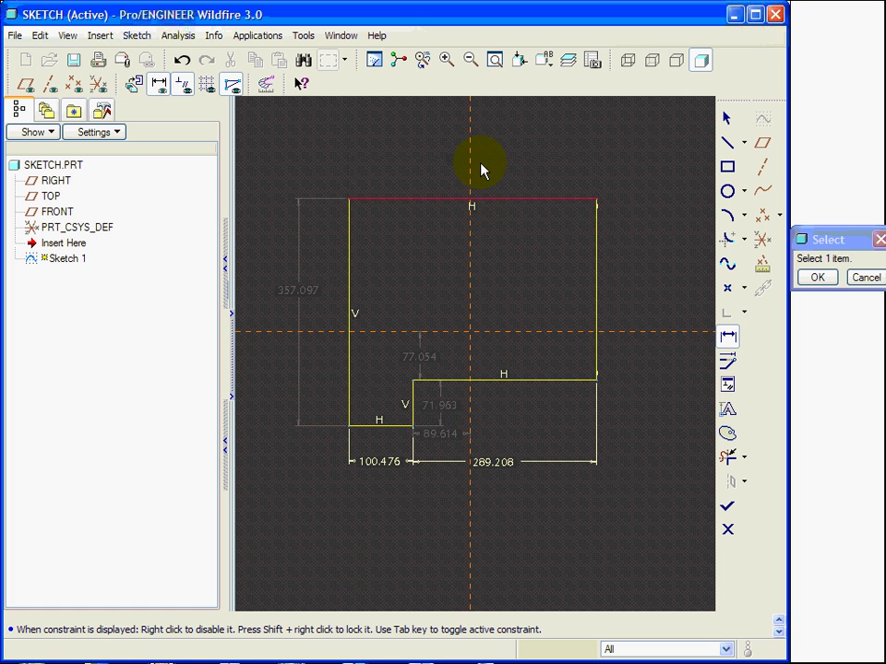
{"action": "middle_click", "coordinate": [480, 164]}
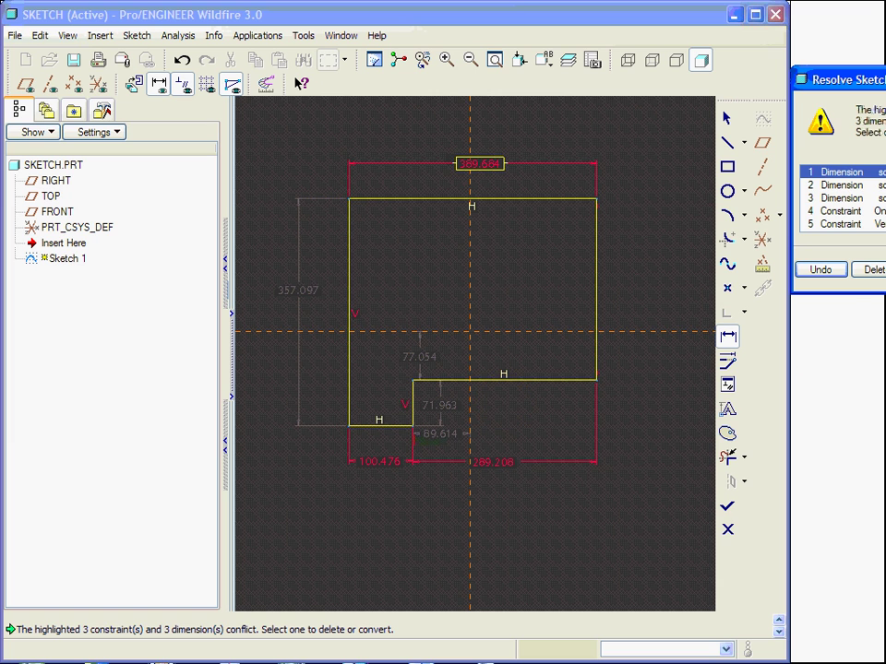
- Delete the conflicting 289.208 dimension, then undo to restore it and drop the top width
{"action": "scroll", "coordinate": [841, 197], "scroll_direction": "down", "scroll_amount": 1}
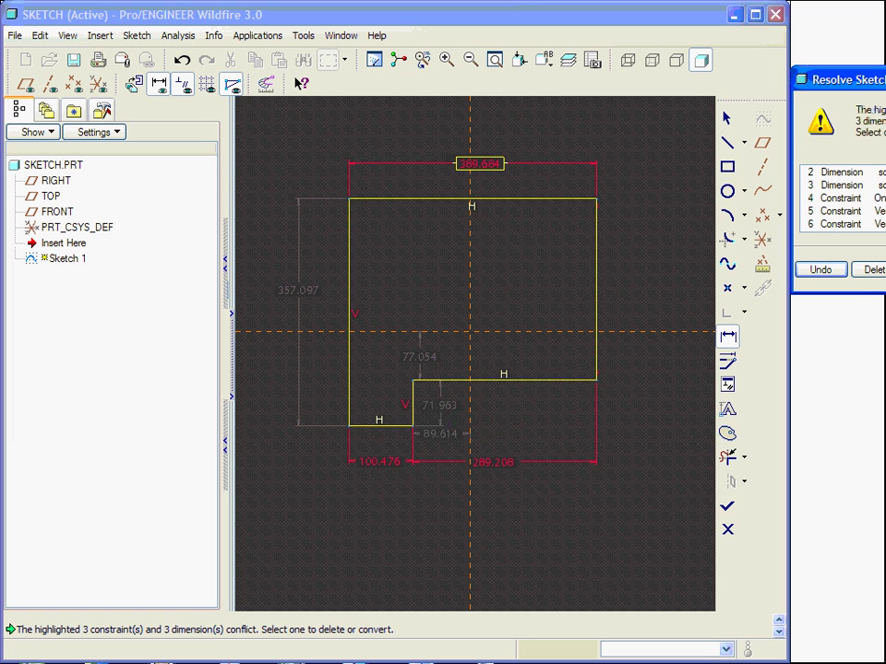
{"action": "scroll", "coordinate": [842, 198], "scroll_direction": "up", "scroll_amount": 1}
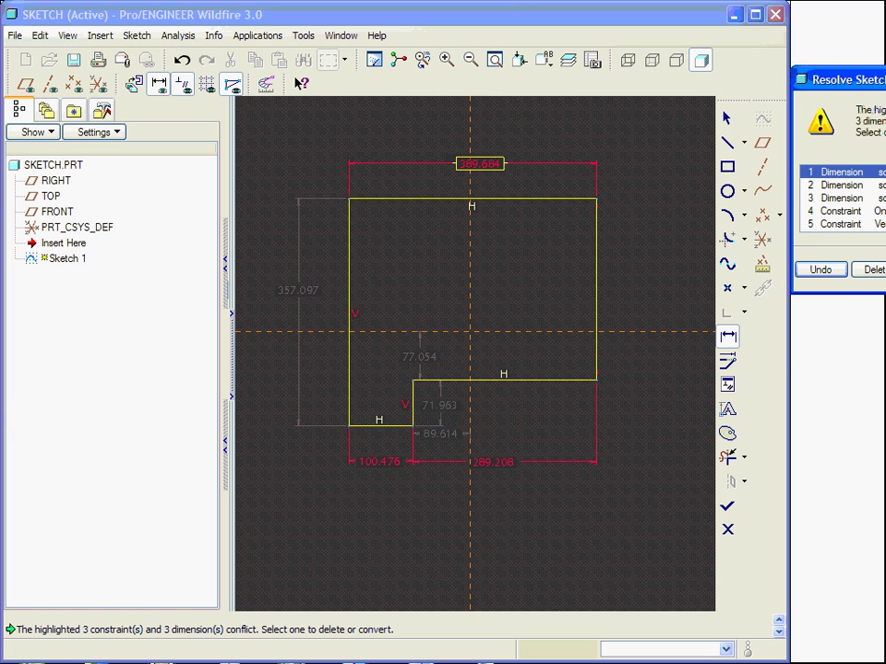
{"action": "left_click", "coordinate": [506, 463]}
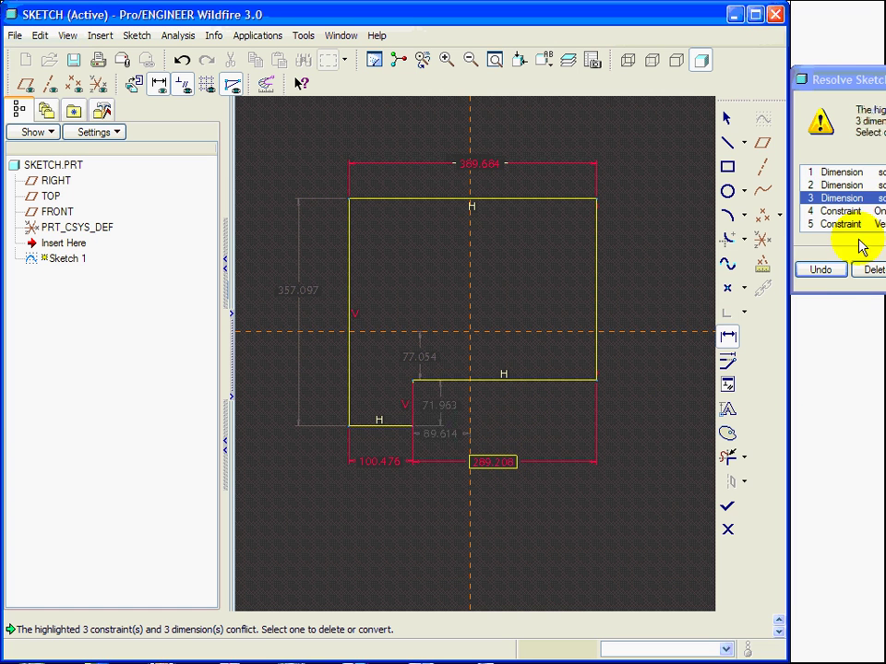
{"action": "left_click", "coordinate": [870, 269]}
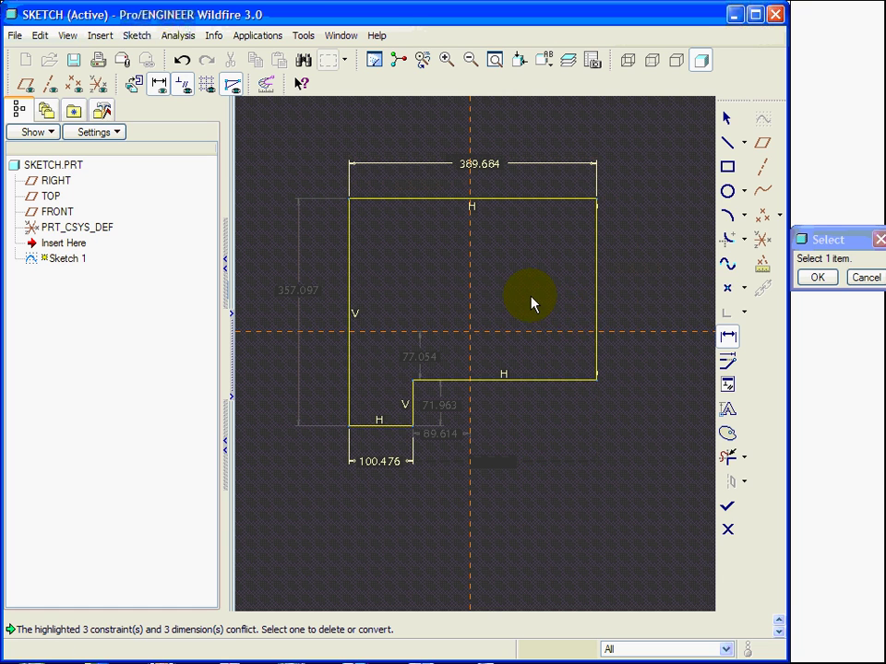
{"action": "left_click", "coordinate": [184, 61]}
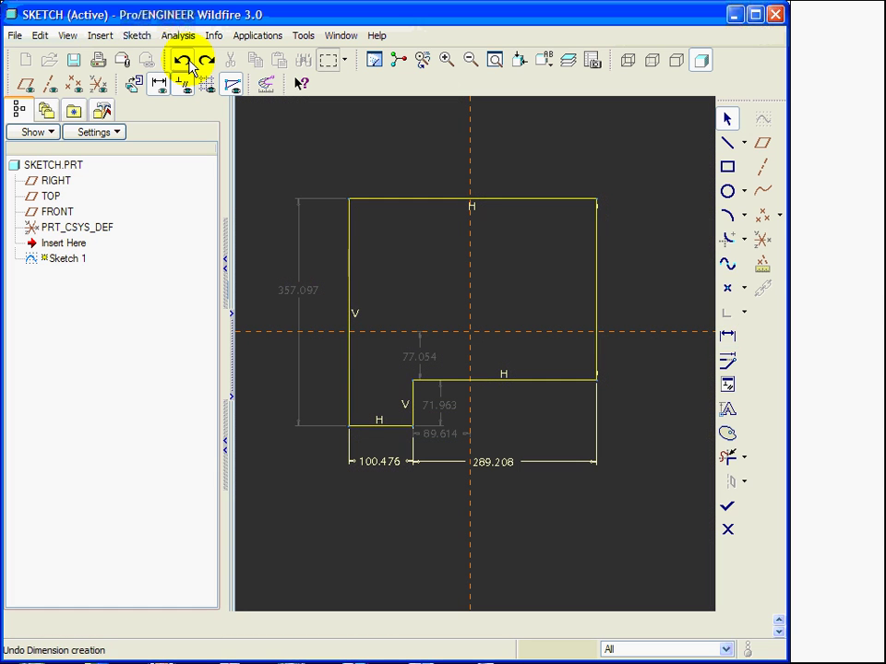
- Dimension the top line again, deleting the left line's Vertical constraint to resolve the conflict
{"action": "left_click", "coordinate": [728, 336]}
{"action": "left_click", "coordinate": [481, 200]}
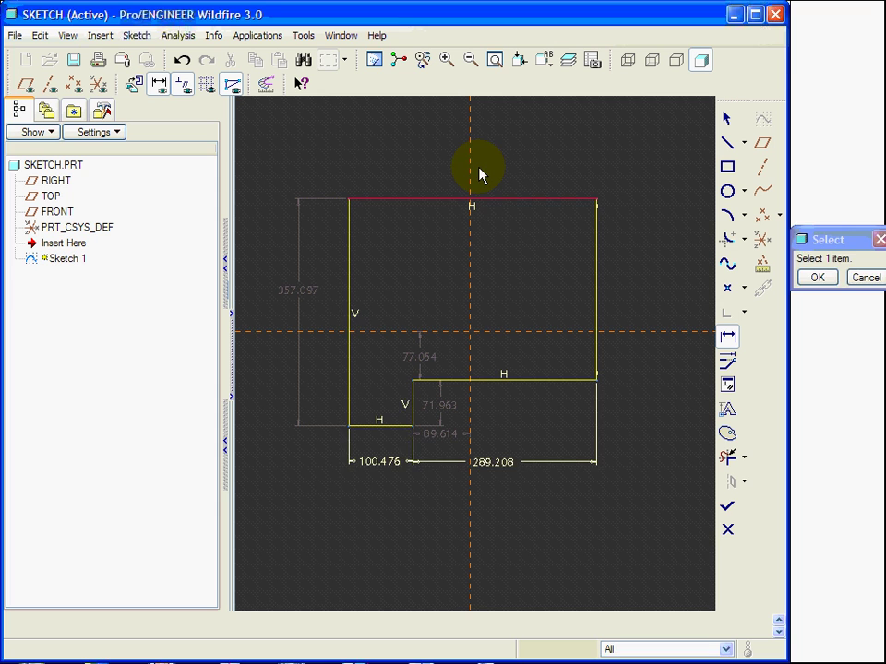
{"action": "middle_click", "coordinate": [480, 171]}
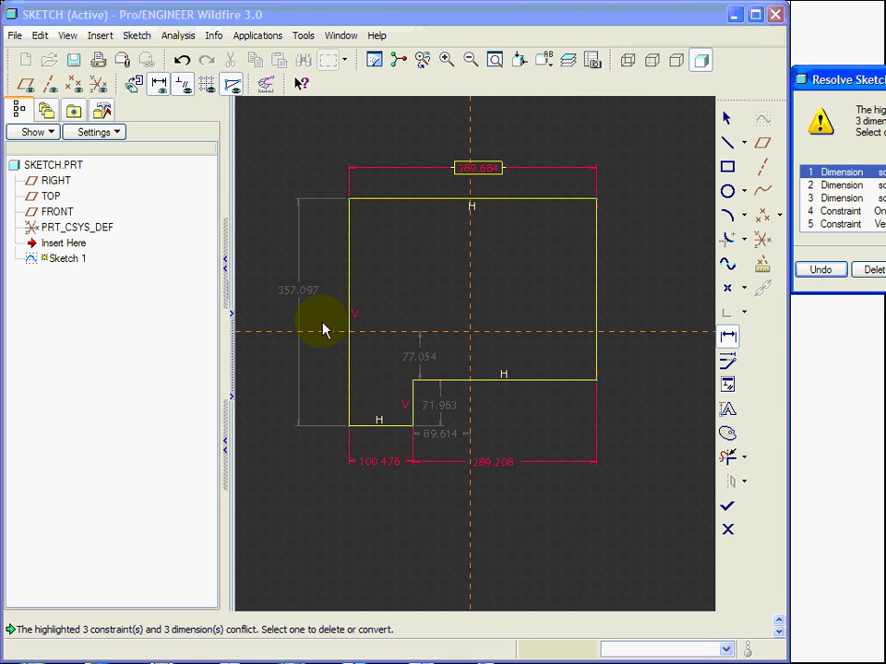
{"action": "left_click", "coordinate": [355, 315]}
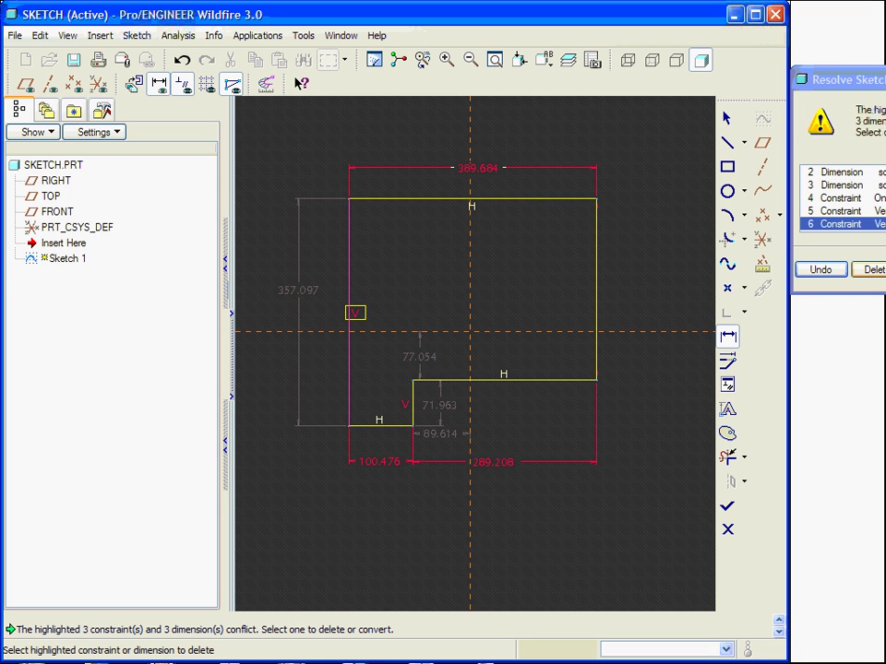
{"action": "left_click_drag", "start_coordinate": [862, 91], "coordinate": [802, 89]}
{"action": "left_click", "coordinate": [812, 271]}
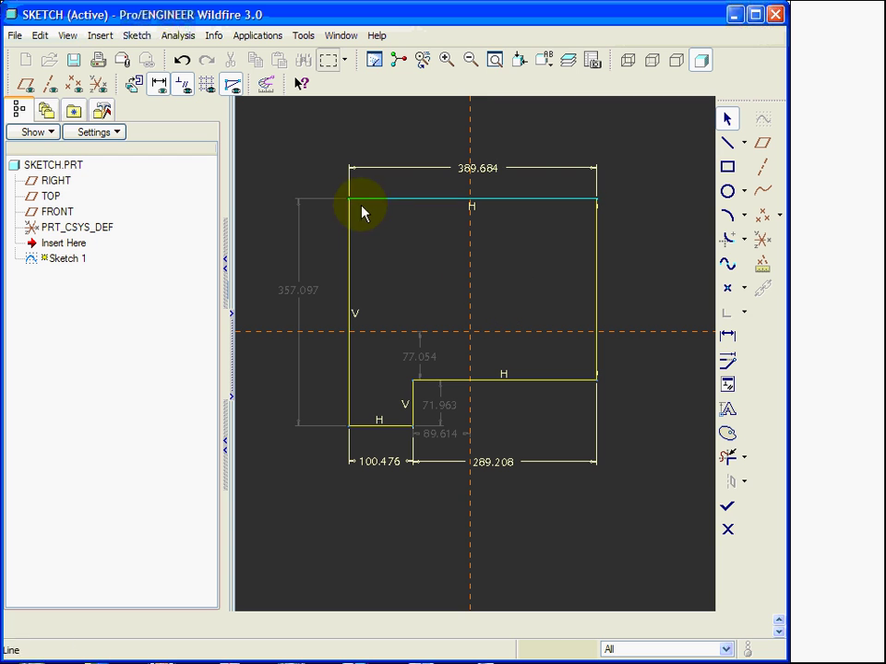
- Set the 389.684 top width dimension to 430 and recenter the sketch in view
{"action": "left_click", "coordinate": [478, 166]}
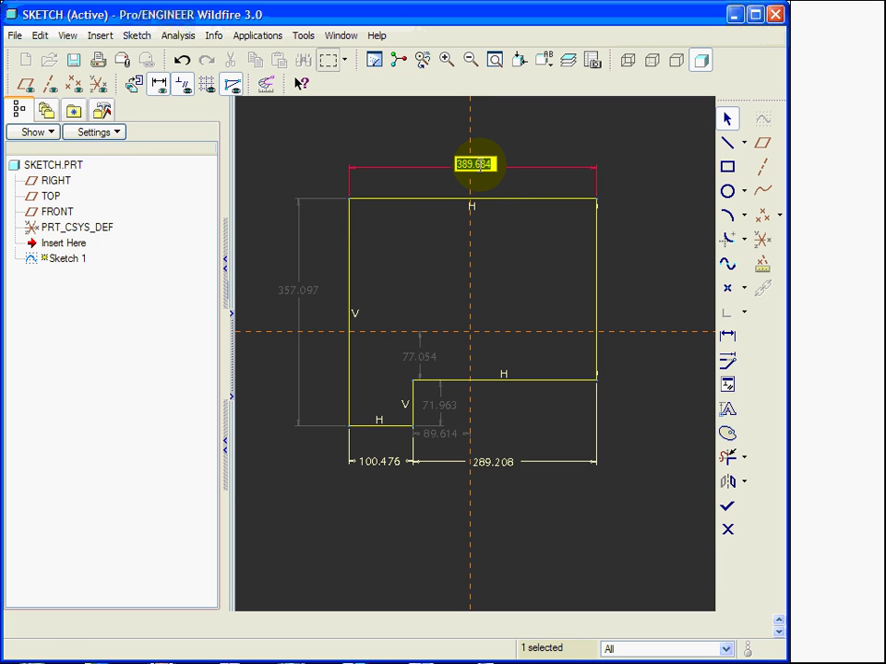
{"action": "key", "text": "Return"}
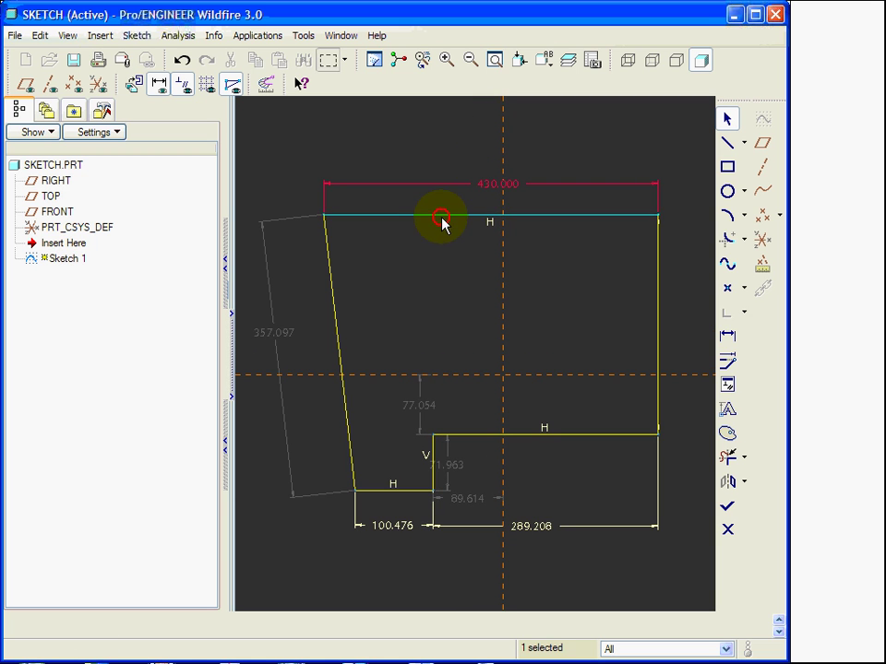
{"action": "left_click", "coordinate": [442, 216]}
{"action": "left_click", "coordinate": [421, 265]}
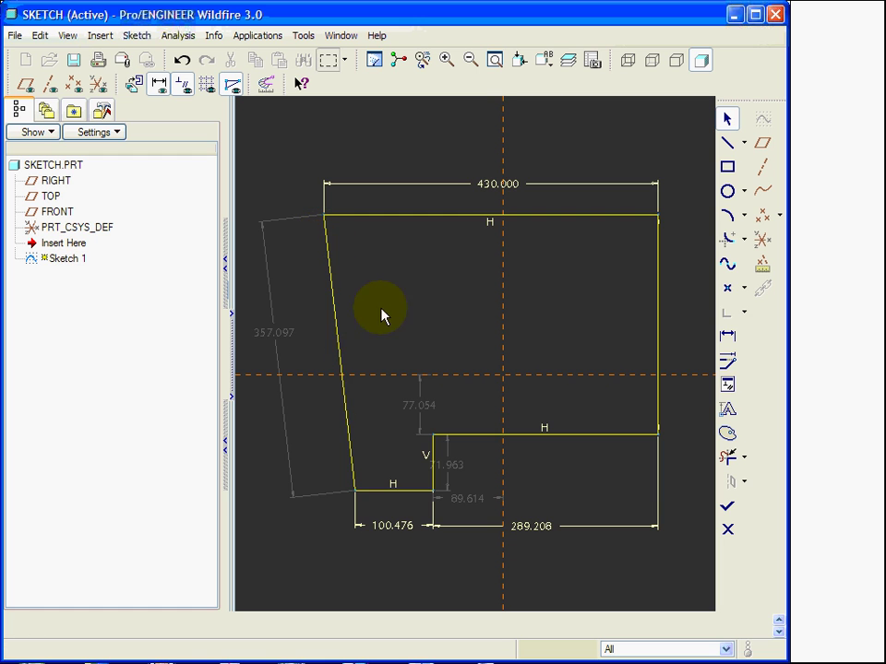
{"action": "middle_click_drag", "start_coordinate": [425, 304], "coordinate": [425, 281], "text": "shift"}
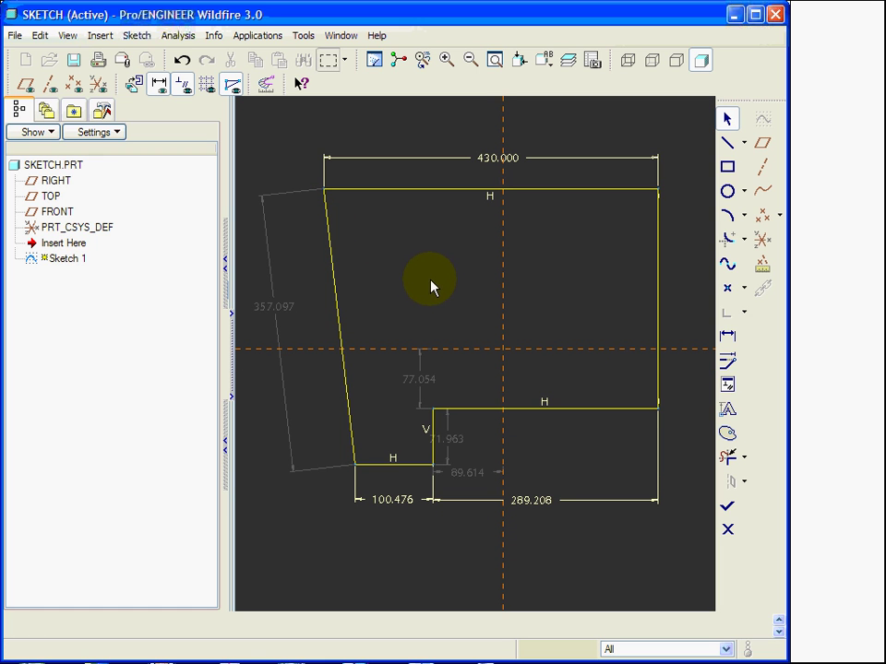
{"action": "middle_click_drag", "start_coordinate": [498, 375], "coordinate": [486, 334], "text": "shift"}
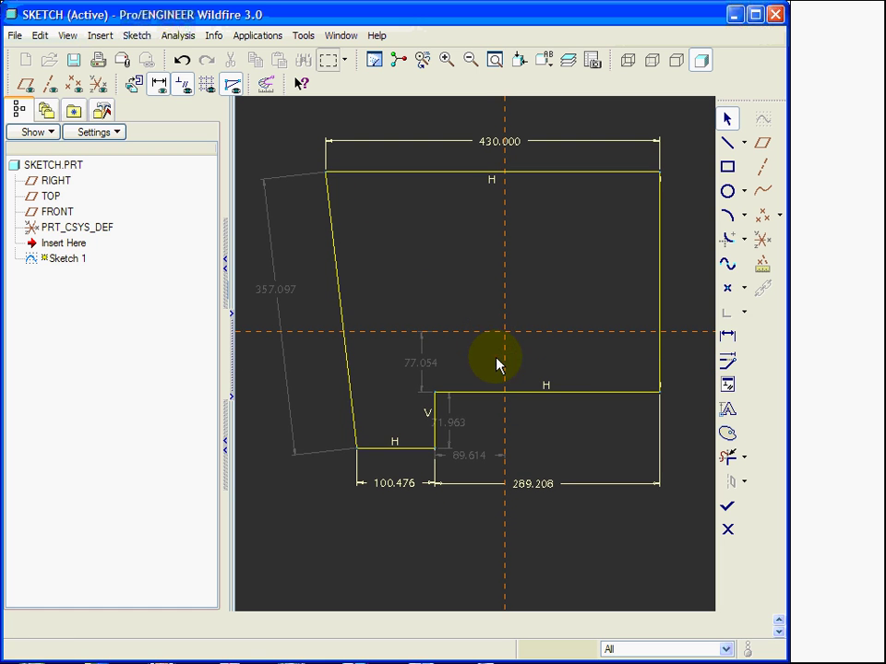
{"action": "left_click", "coordinate": [183, 63]}
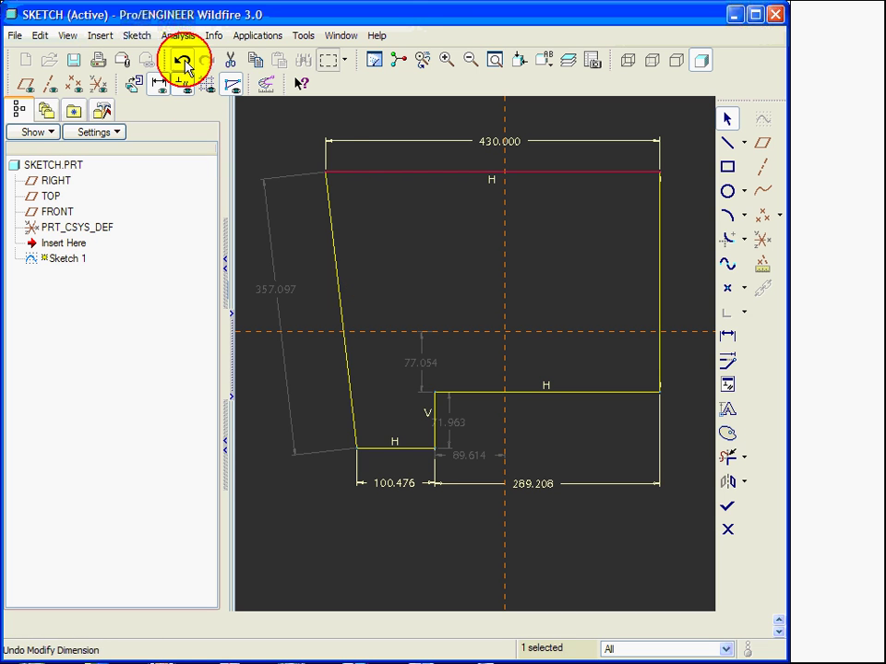
- Undo the 430 width, make the 357.097 height dimension strong and set it to 360
{"action": "left_click", "coordinate": [183, 64]}
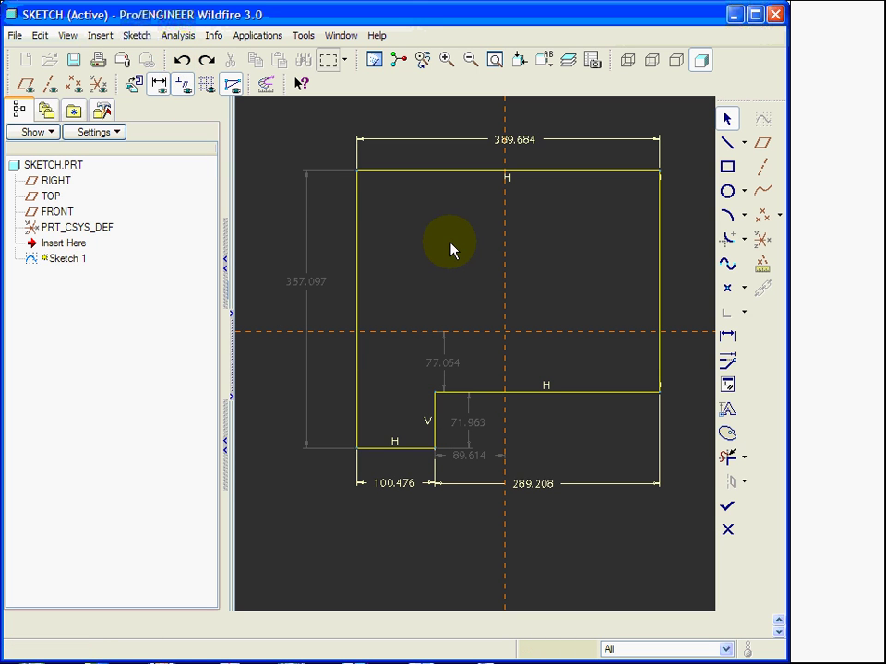
{"action": "middle_click_drag", "start_coordinate": [455, 275], "coordinate": [445, 277], "text": "shift"}
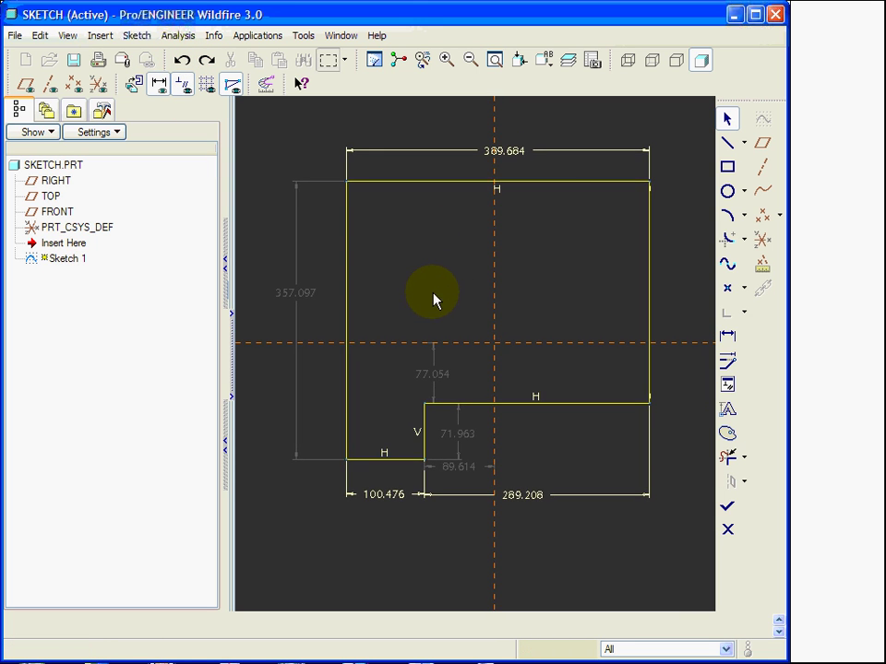
{"action": "left_click", "coordinate": [296, 300]}
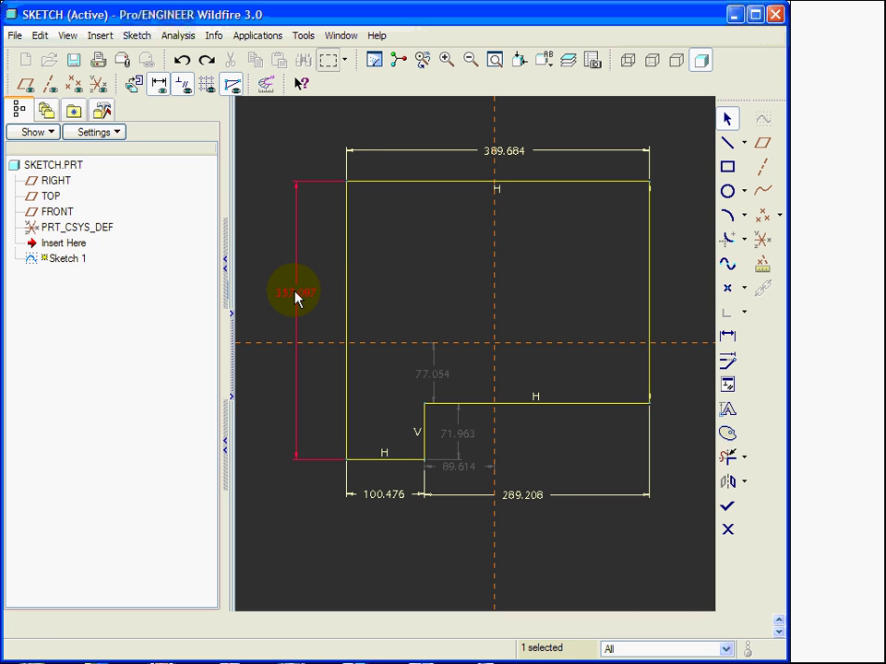
{"action": "right_click", "coordinate": [296, 297]}
{"action": "left_click", "coordinate": [323, 368]}
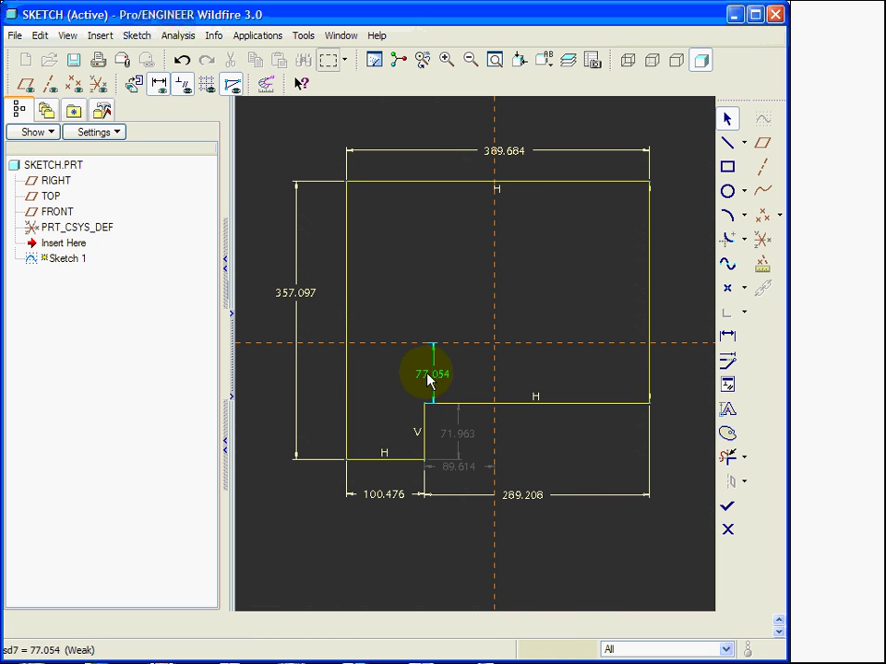
{"action": "double_click", "coordinate": [297, 303]}
{"action": "key", "text": "Return"}
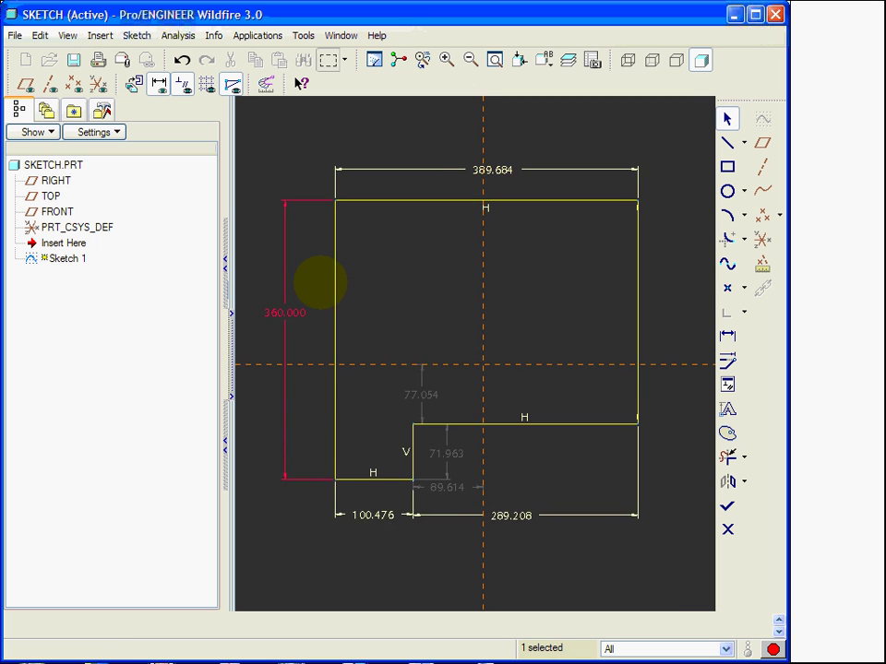
- Set the bottom dimensions to 100 and 300
{"action": "double_click", "coordinate": [378, 524]}
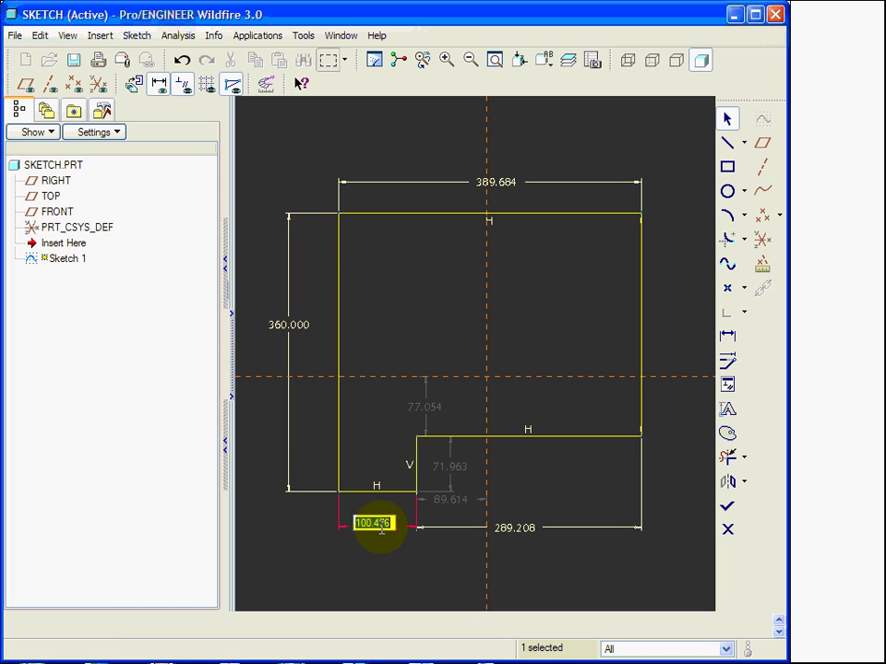
{"action": "key", "text": "Return"}
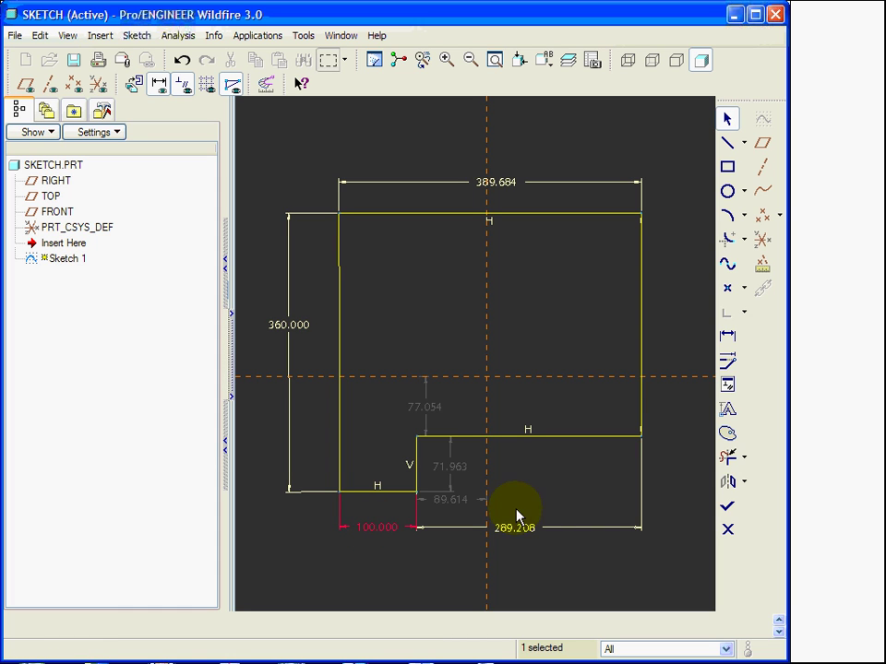
{"action": "left_click", "coordinate": [506, 533]}
{"action": "double_click", "coordinate": [507, 532]}
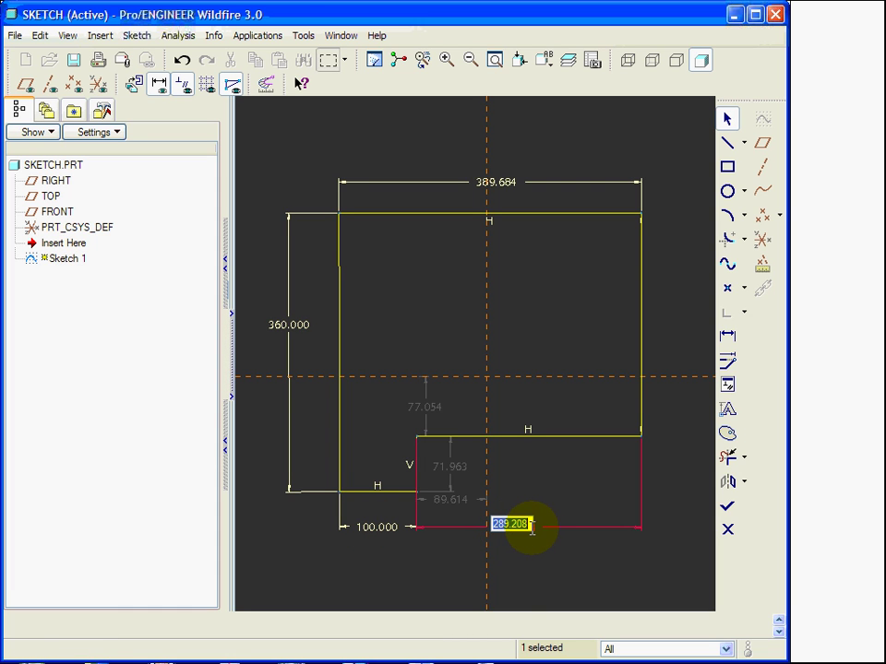
{"action": "type", "text": "300"}
{"action": "key", "text": "Return"}
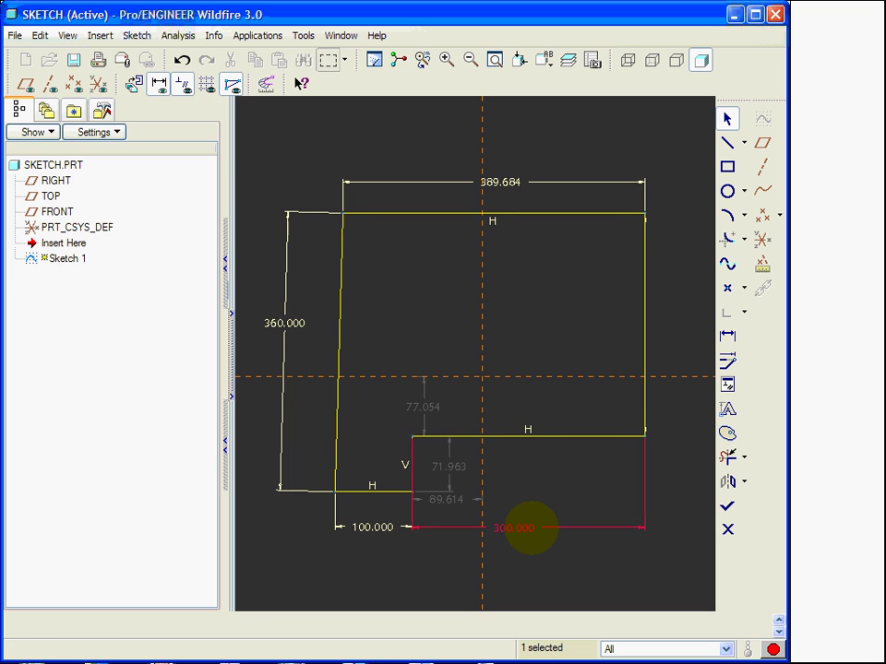
{"action": "left_click", "coordinate": [540, 500]}
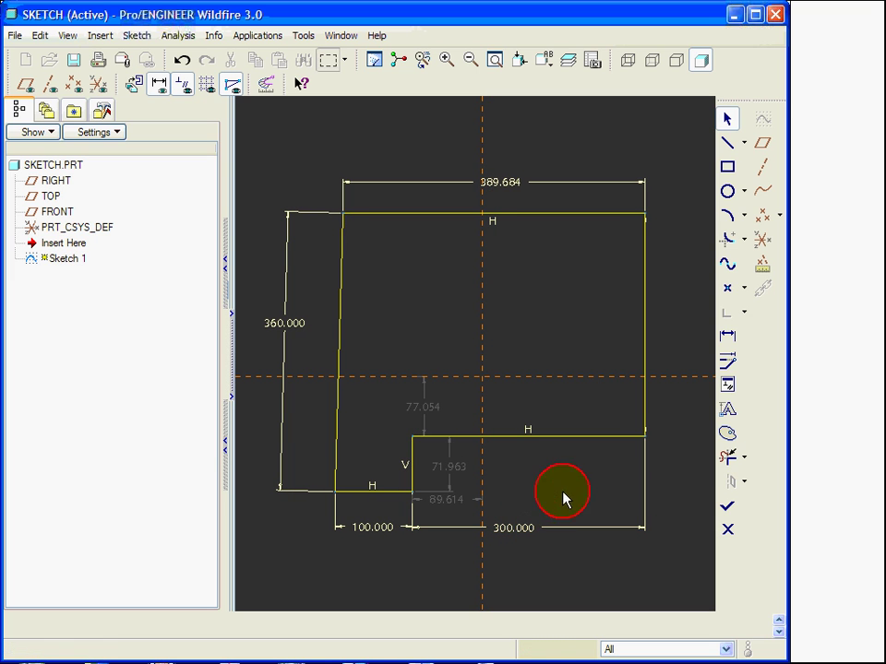
- Set the top width to 350 and the right-side 77.054 dimension to 80
{"action": "double_click", "coordinate": [503, 179]}
{"action": "type", "text": "35"}
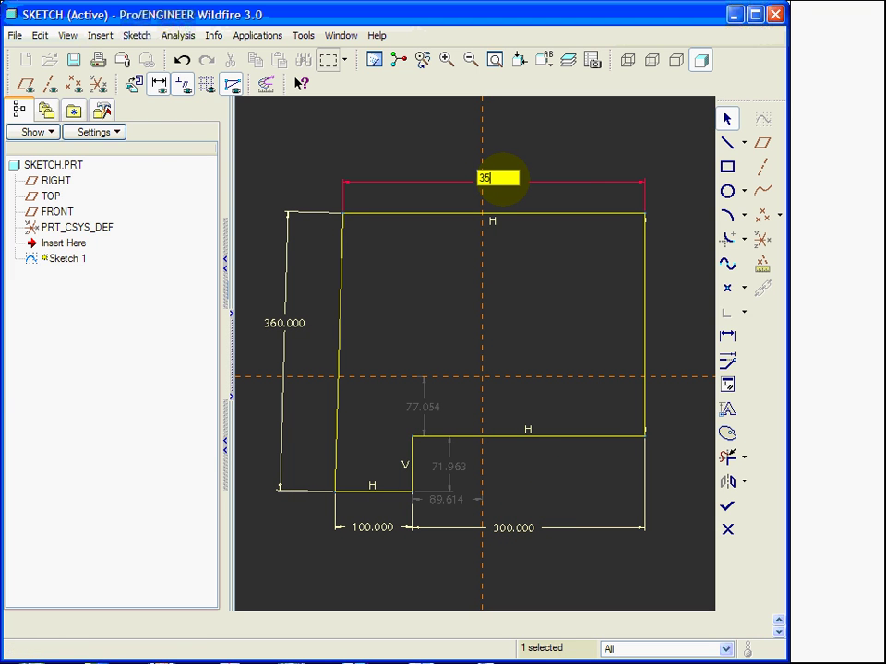
{"action": "type", "text": "0"}
{"action": "key", "text": "Return"}
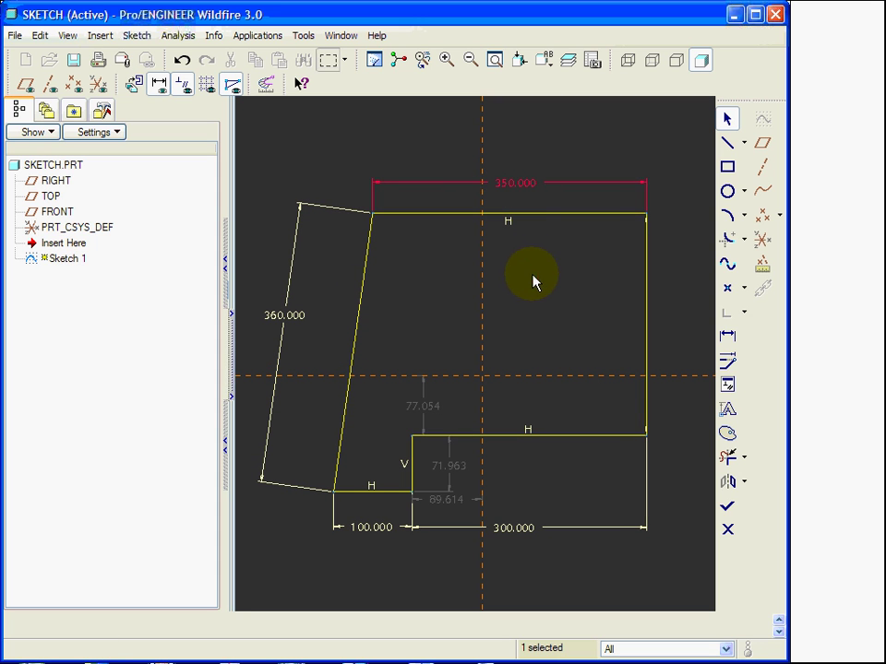
{"action": "left_click", "coordinate": [534, 282]}
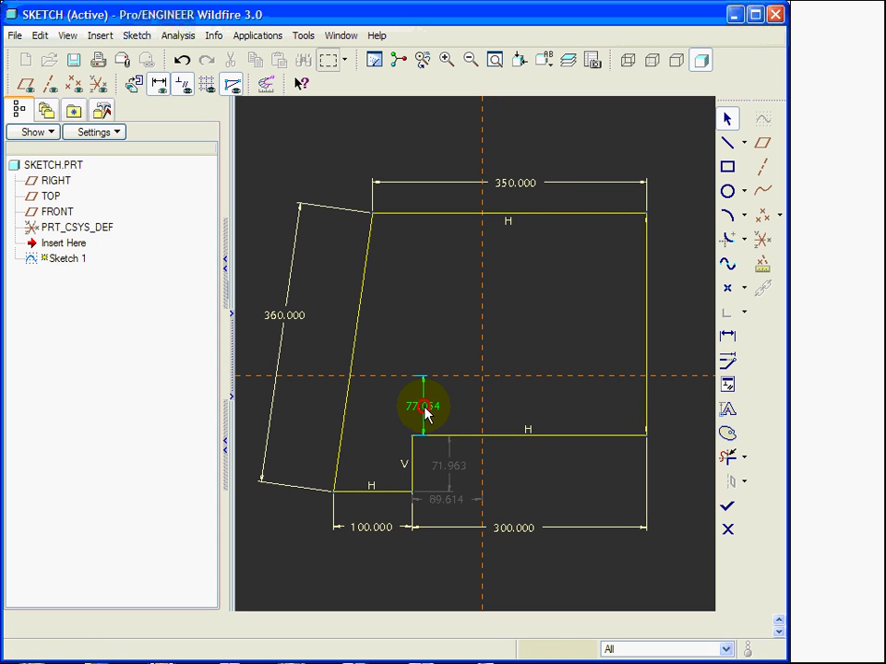
{"action": "left_click_drag", "start_coordinate": [425, 414], "coordinate": [681, 412]}
{"action": "double_click", "coordinate": [678, 406]}
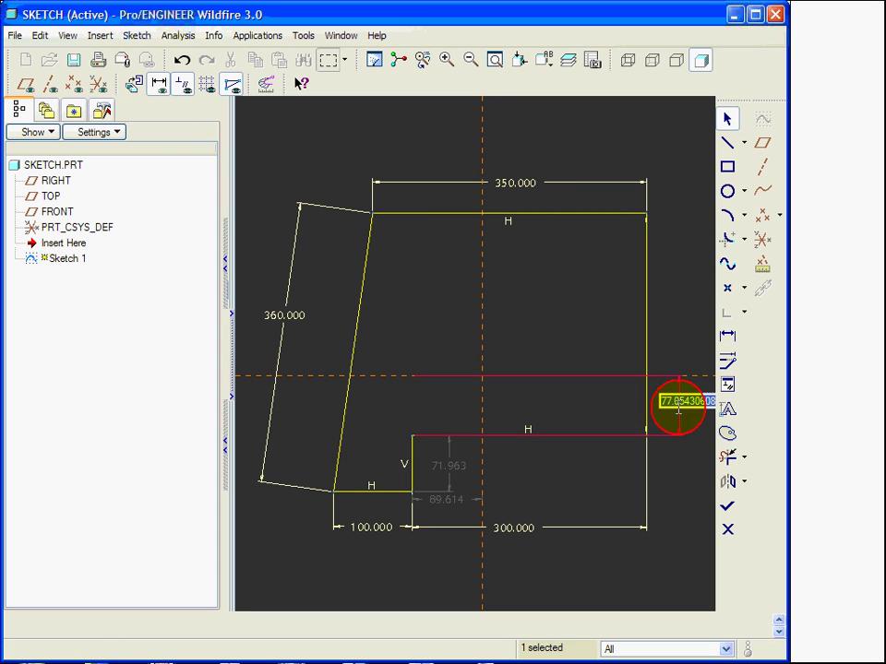
{"action": "type", "text": "80"}
{"action": "key", "text": "Return"}
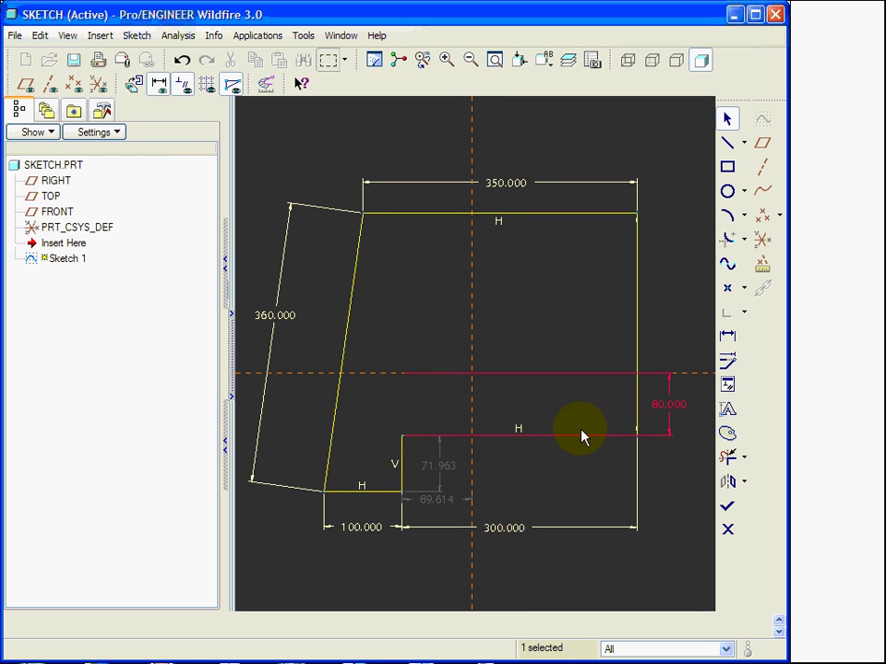
- Set the step height to 70 and the step width to 90
{"action": "double_click", "coordinate": [449, 466]}
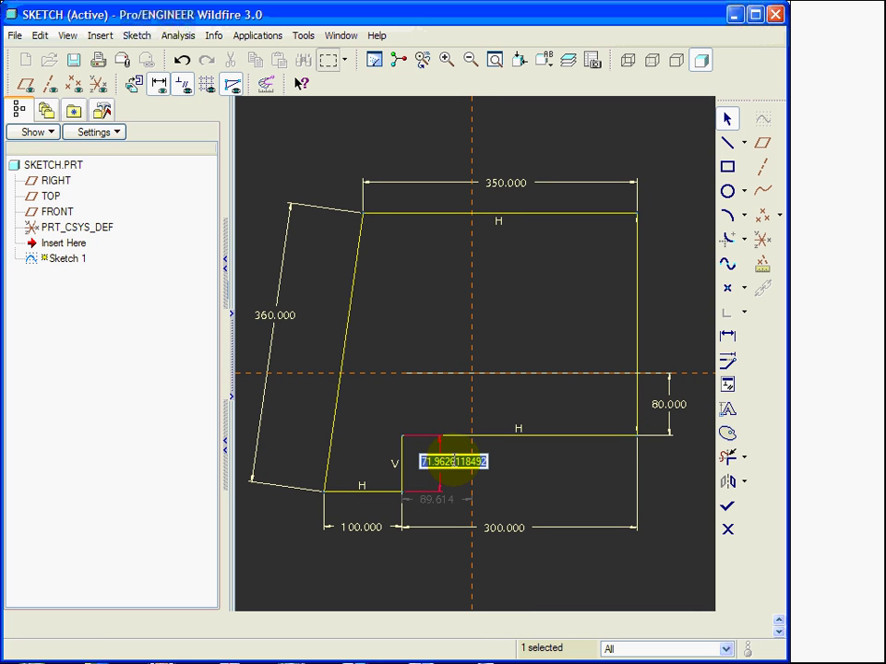
{"action": "key", "text": "Return"}
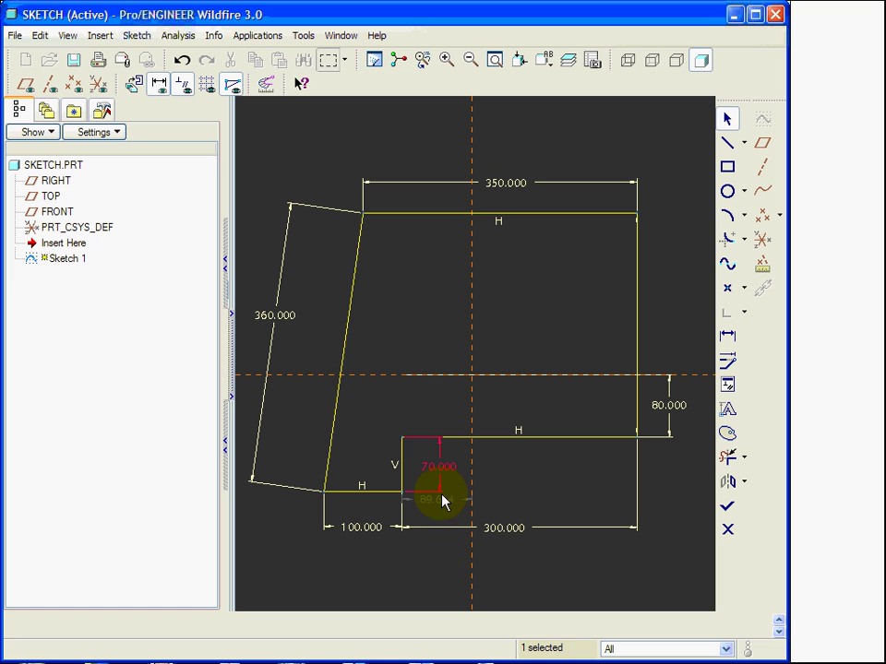
{"action": "left_click_drag", "start_coordinate": [441, 507], "coordinate": [444, 554]}
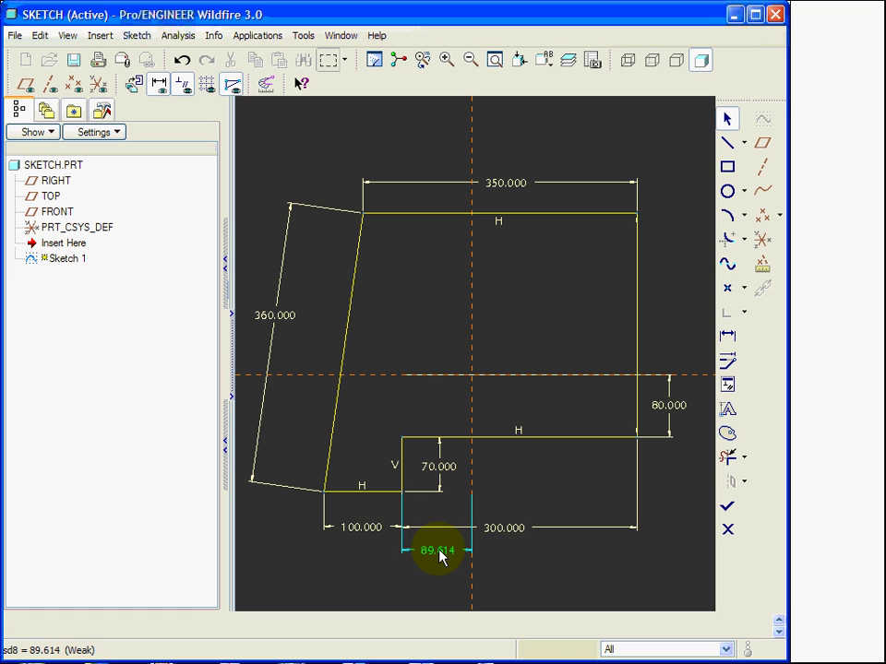
{"action": "double_click", "coordinate": [440, 548]}
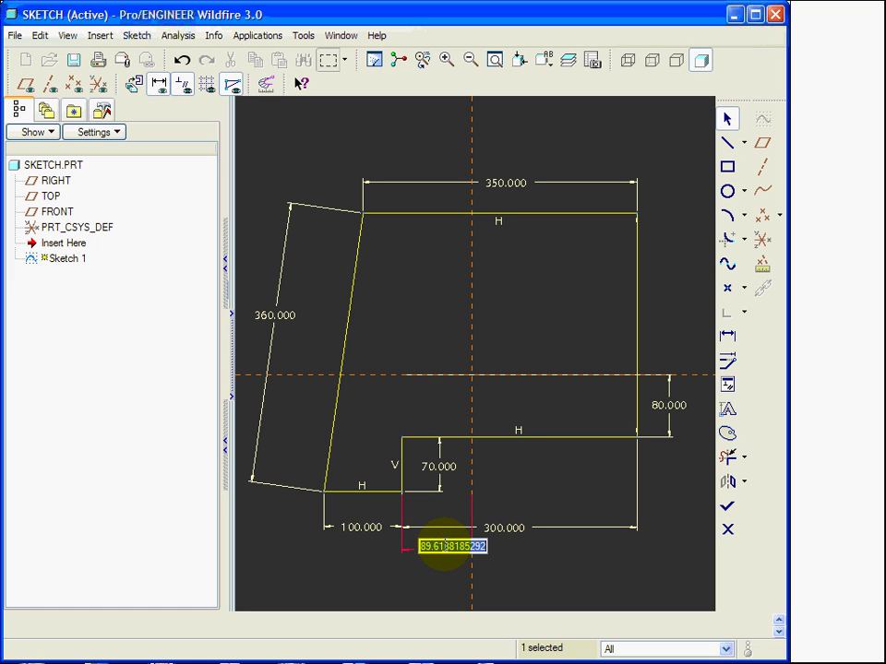
{"action": "key", "text": "Return"}
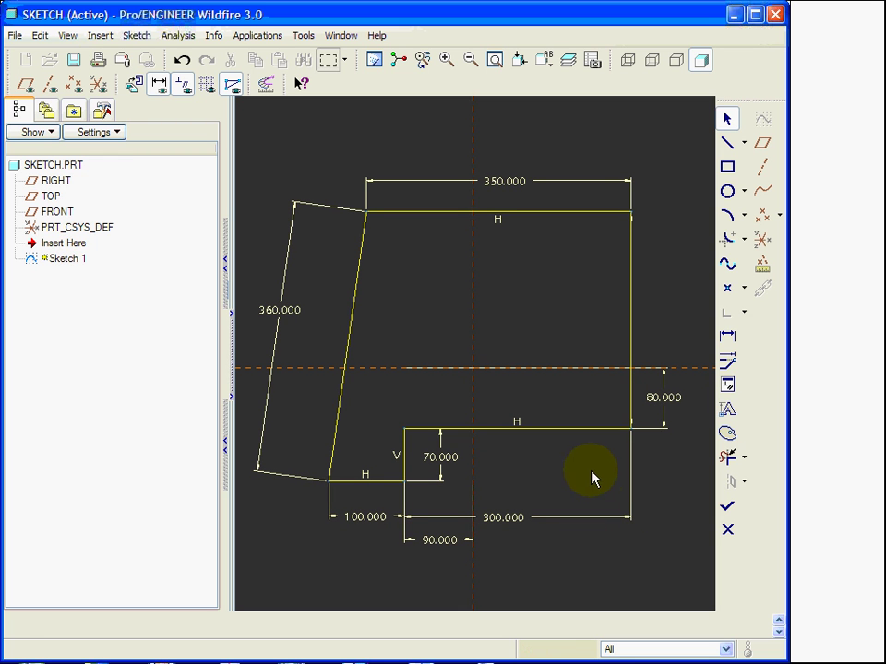
- Complete Sketch 1, redisplay the FRONT, RIGHT and TOP datum planes, and view it in 3D
{"action": "left_click", "coordinate": [726, 508]}
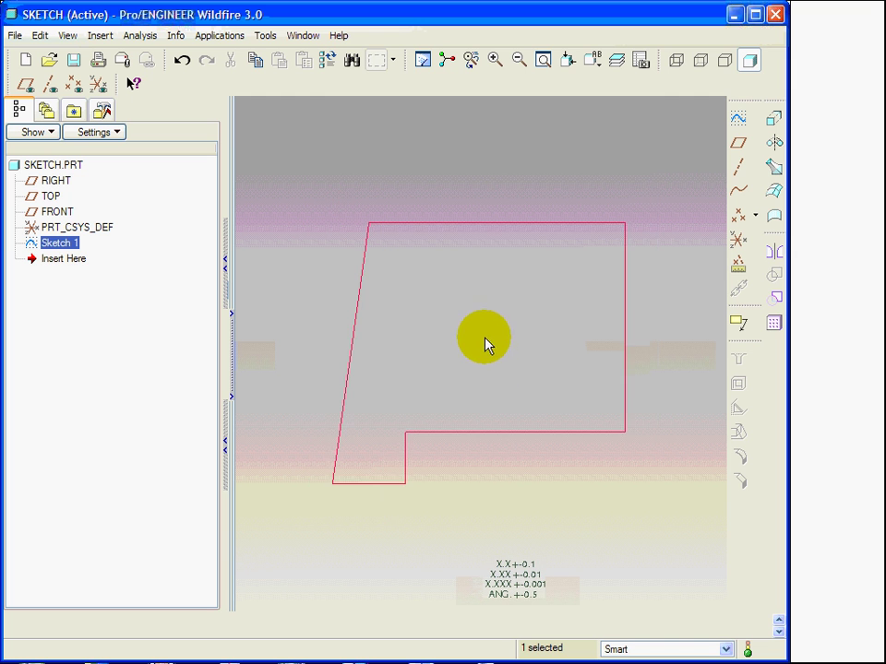
{"action": "middle_click_drag", "start_coordinate": [484, 342], "coordinate": [457, 295]}
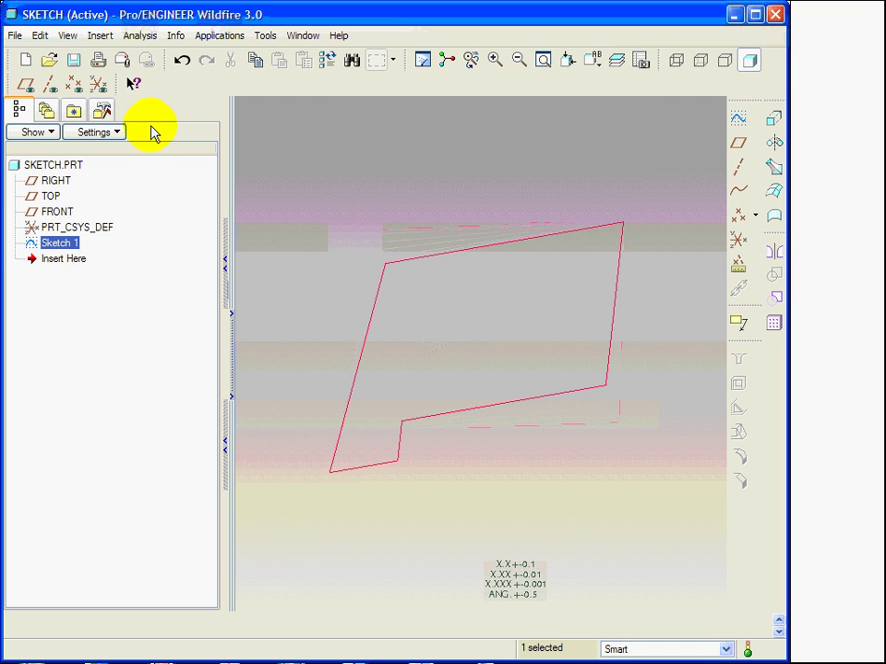
{"action": "left_click", "coordinate": [25, 85]}
{"action": "middle_click_drag", "start_coordinate": [528, 296], "coordinate": [514, 281]}
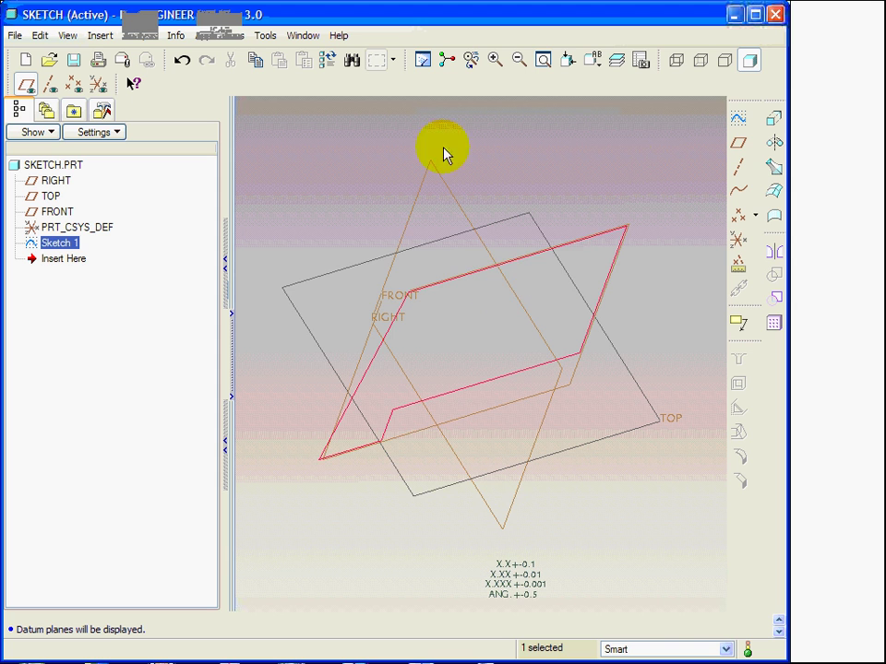
- Extrude Sketch 1 as a solid, drag its depth to about 171, and try flipping its direction
{"action": "left_click", "coordinate": [772, 121]}
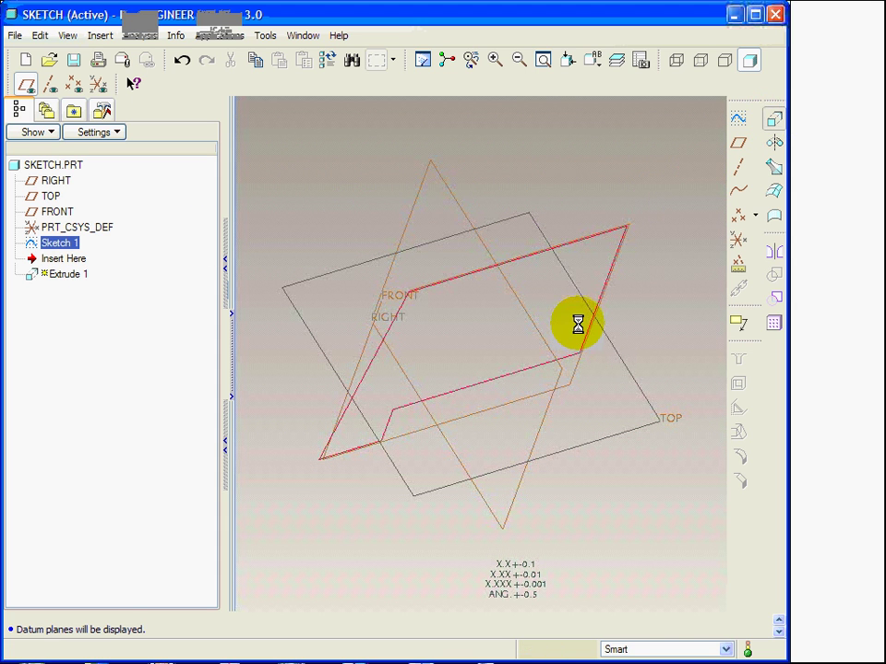
{"action": "mouse_move", "coordinate": [396, 253]}
{"action": "left_mouse_down"}
{"action": "mouse_move", "coordinate": [439, 289]}
{"action": "mouse_move", "coordinate": [364, 232]}
{"action": "mouse_move", "coordinate": [420, 310]}
{"action": "mouse_move", "coordinate": [427, 304]}
{"action": "left_mouse_up"}
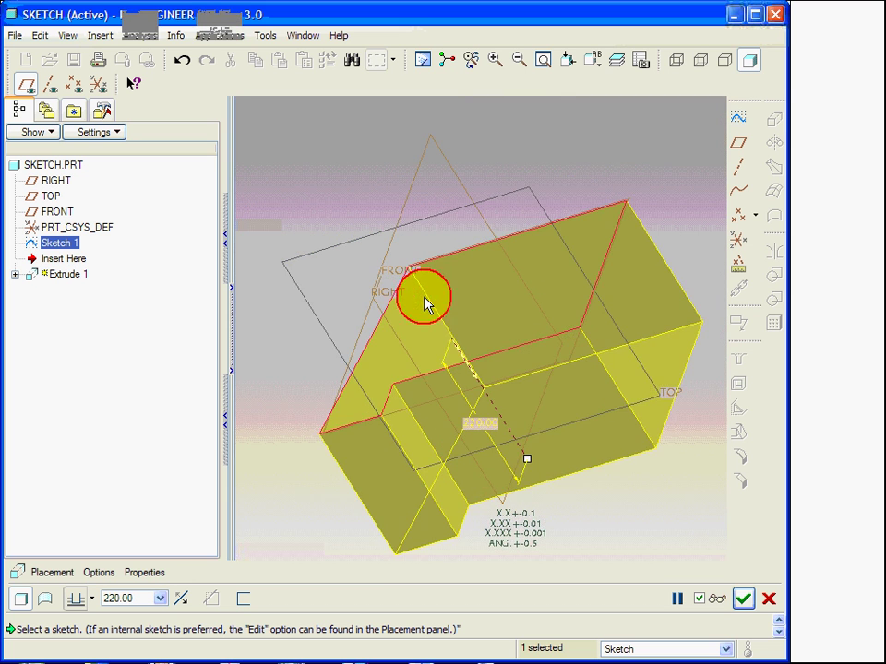
{"action": "left_click", "coordinate": [475, 375]}
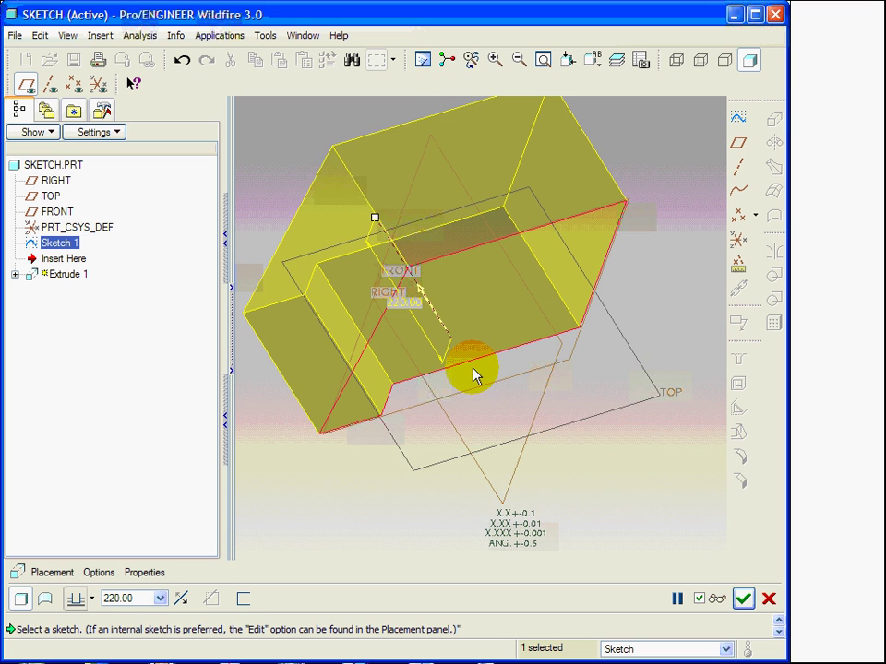
{"action": "left_click", "coordinate": [181, 601]}
{"action": "left_click", "coordinate": [182, 602]}
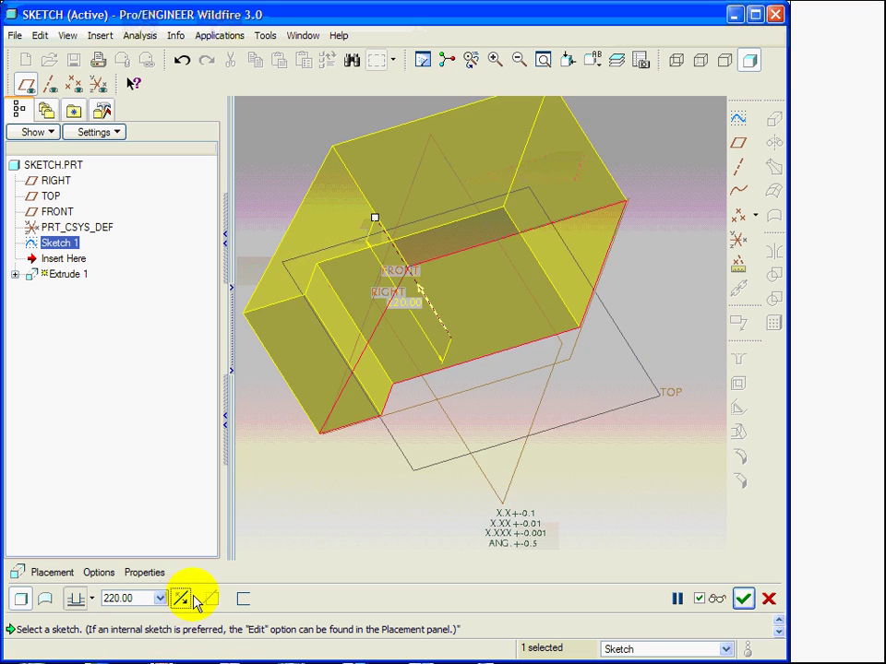
{"action": "right_click", "coordinate": [349, 494]}
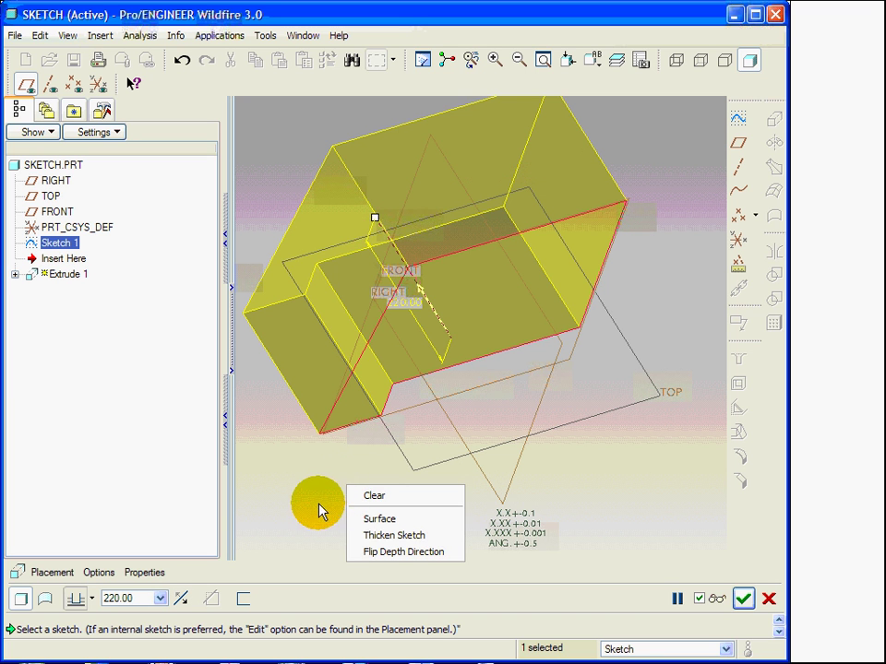
{"action": "left_click", "coordinate": [356, 552]}
{"action": "right_click", "coordinate": [283, 491]}
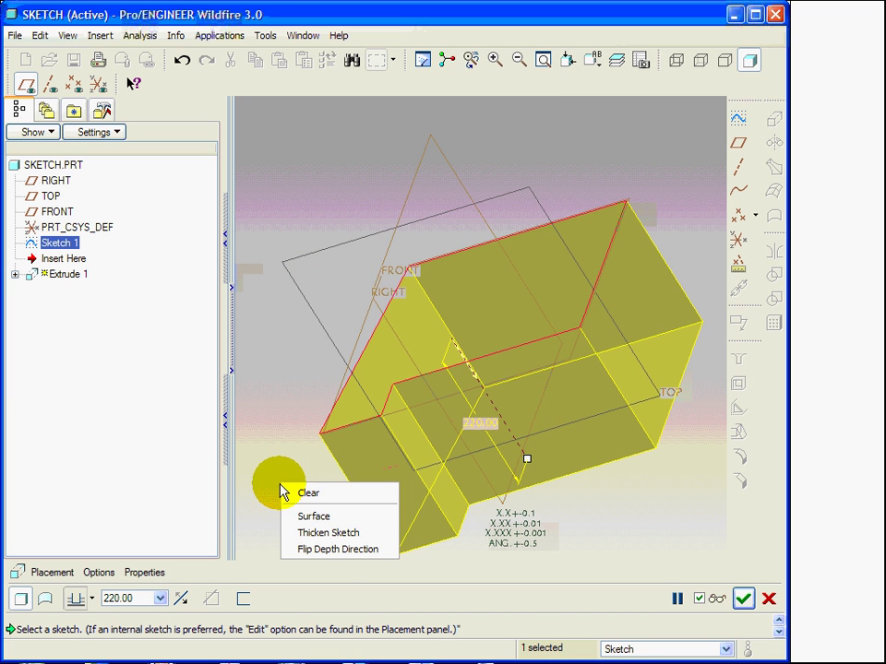
{"action": "left_click", "coordinate": [296, 549]}
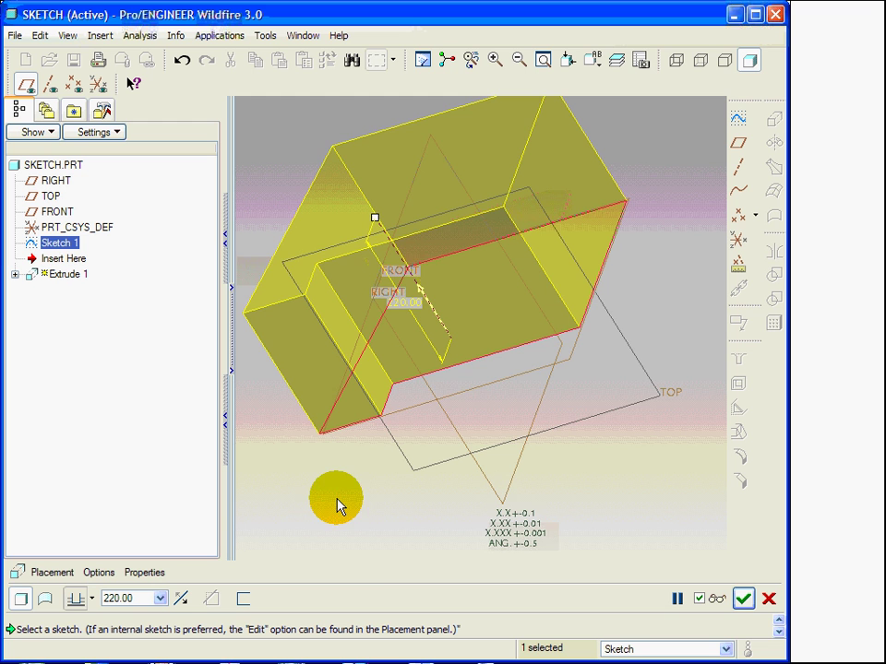
- Try Symmetric depth, then return to Blind and drag the depth to 185
{"action": "left_click_drag", "start_coordinate": [374, 221], "coordinate": [376, 223]}
{"action": "right_click", "coordinate": [377, 221]}
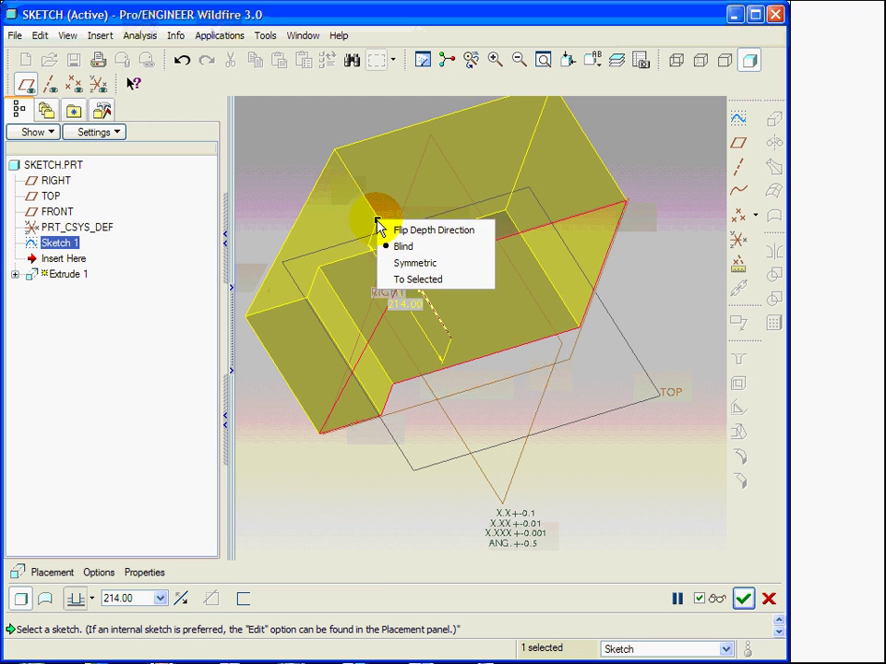
{"action": "left_click", "coordinate": [406, 262]}
{"action": "left_click_drag", "start_coordinate": [414, 291], "coordinate": [395, 293]}
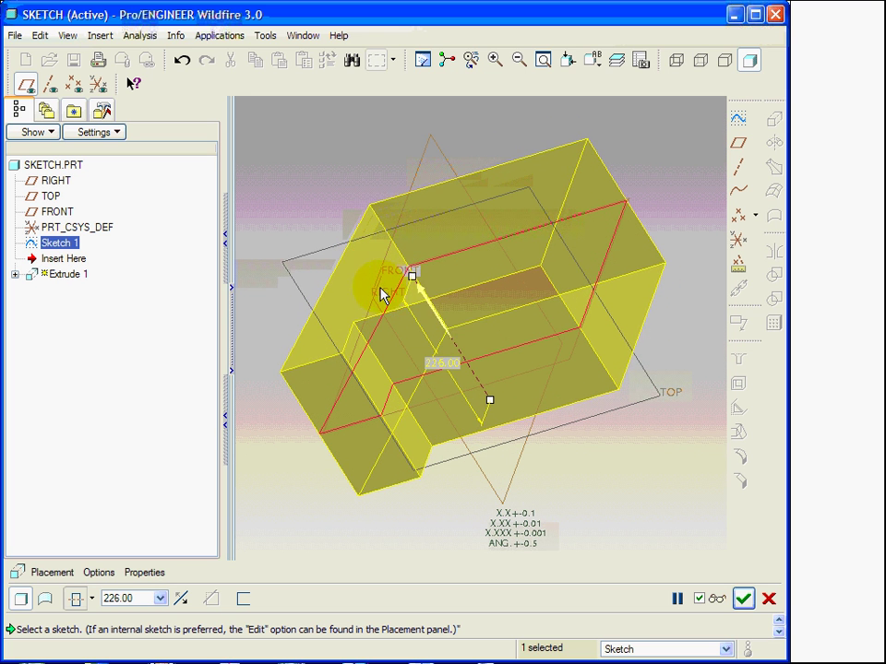
{"action": "right_click", "coordinate": [415, 279]}
{"action": "left_click", "coordinate": [421, 307]}
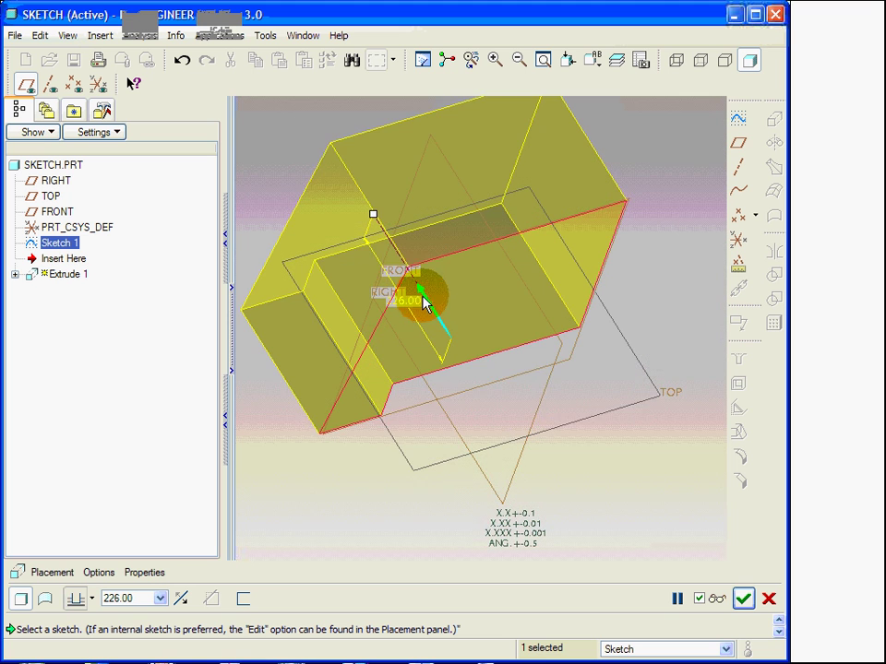
{"action": "left_click_drag", "start_coordinate": [372, 217], "coordinate": [387, 236]}
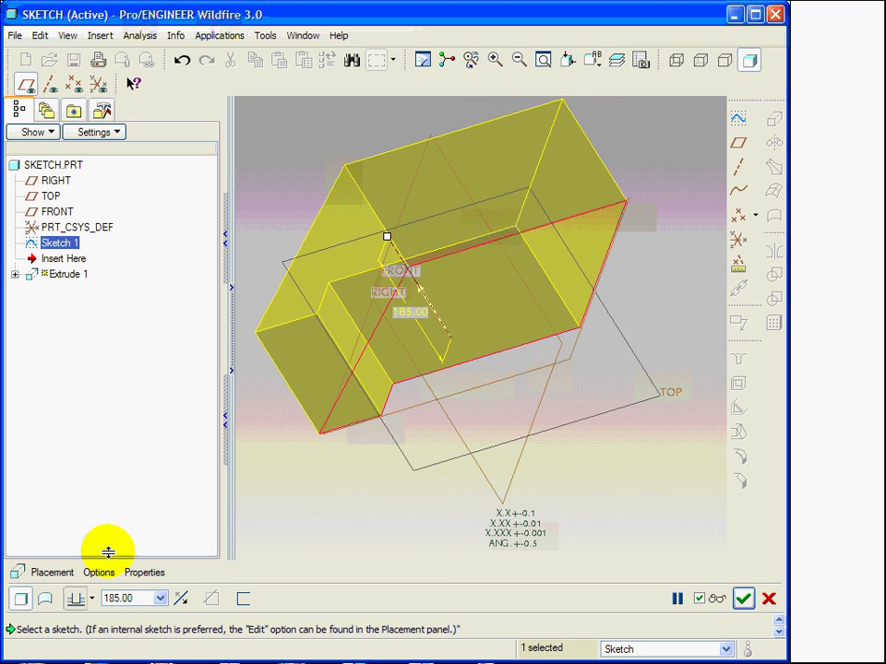
- Make the extrude symmetric on both sides of the sketch and enter a depth of 130
{"action": "left_click", "coordinate": [78, 599]}
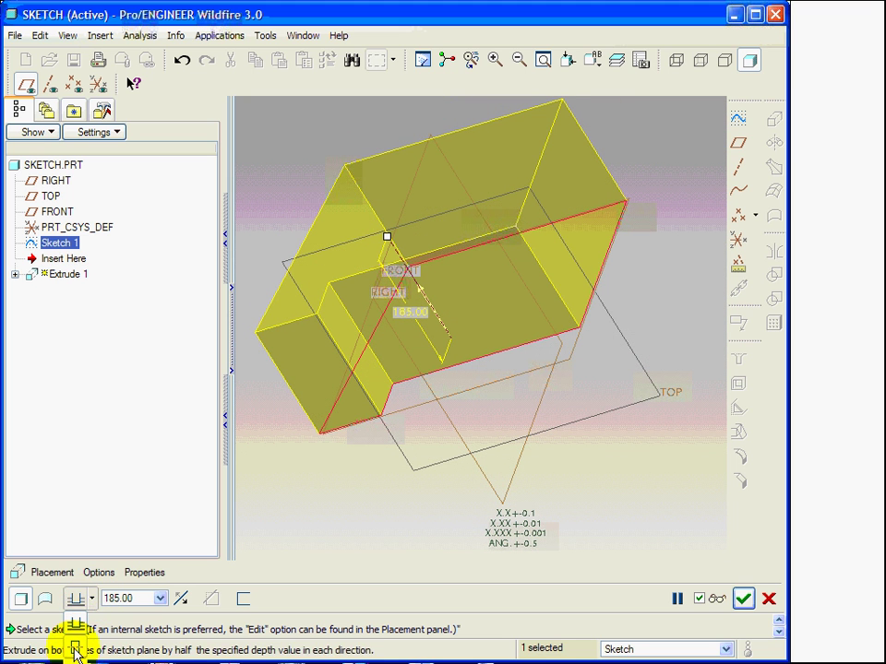
{"action": "left_click", "coordinate": [75, 648]}
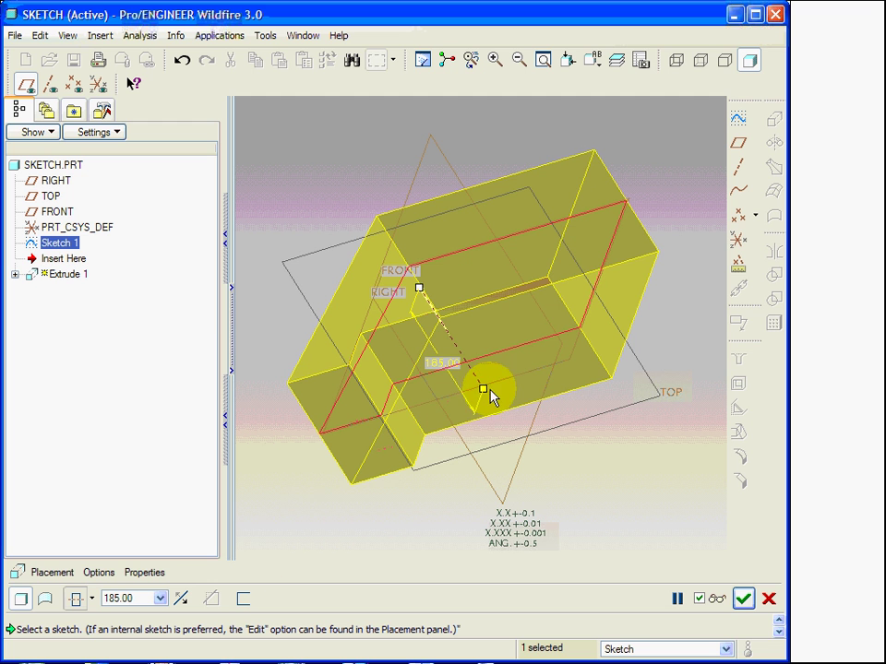
{"action": "mouse_move", "coordinate": [483, 389]}
{"action": "left_mouse_down"}
{"action": "mouse_move", "coordinate": [474, 372]}
{"action": "mouse_move", "coordinate": [476, 381]}
{"action": "left_mouse_up"}
{"action": "middle_click_drag", "start_coordinate": [474, 380], "coordinate": [595, 455]}
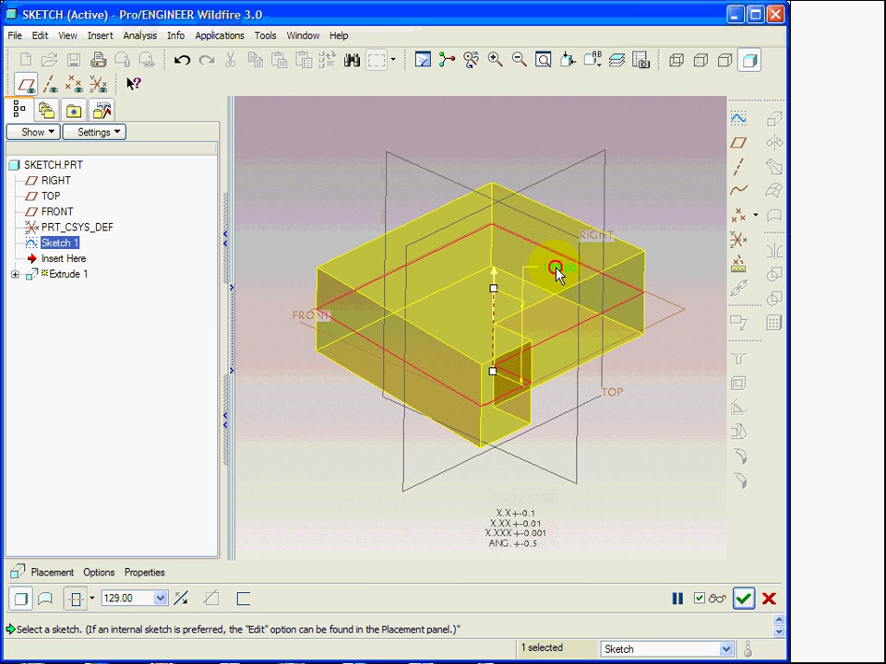
{"action": "type", "text": "130"}
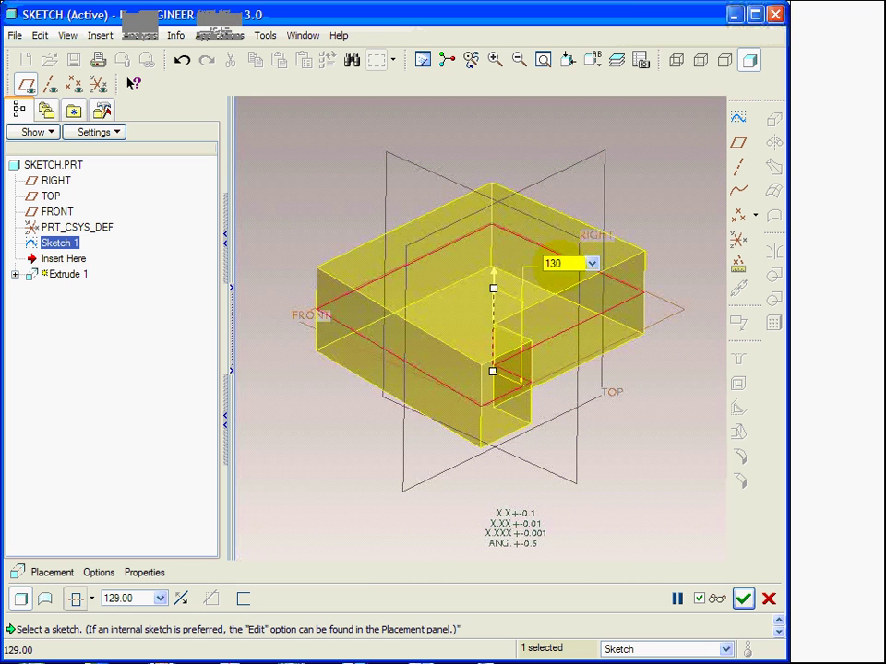
{"action": "key", "text": "Return"}
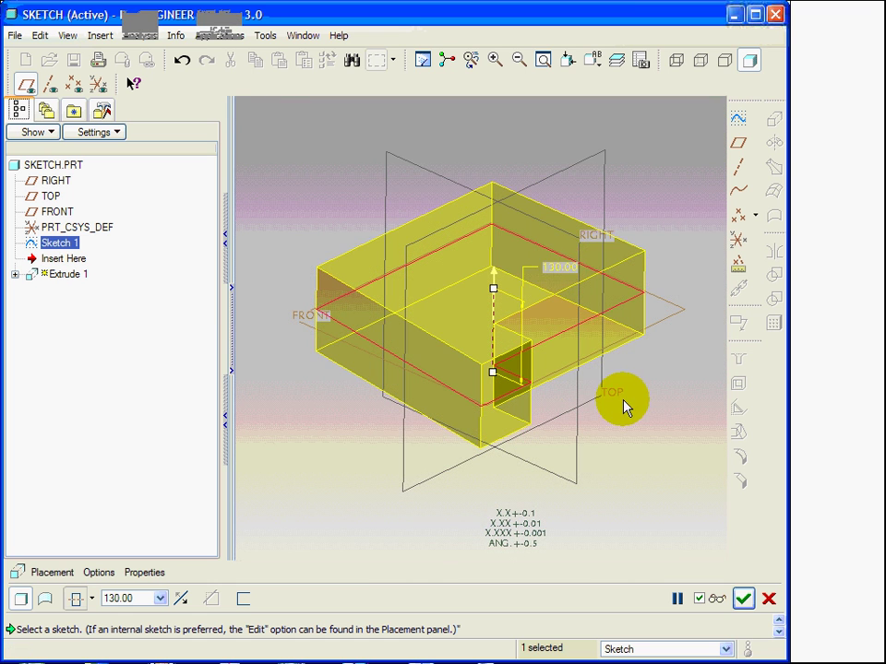
- Change the symmetric depth to 150 and pause the extrude feature
{"action": "middle_click_drag", "start_coordinate": [623, 405], "coordinate": [511, 358]}
{"action": "left_click", "coordinate": [120, 598]}
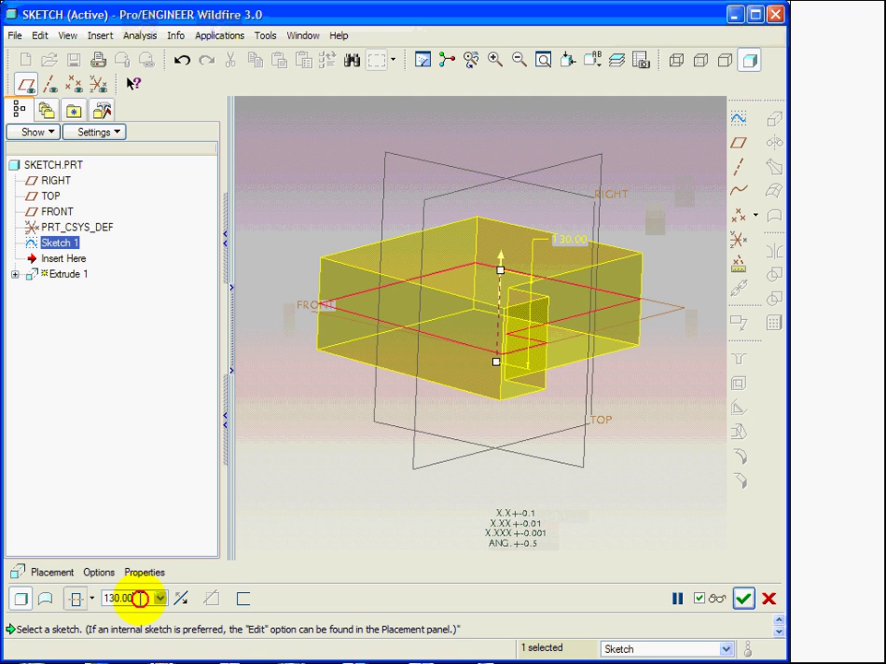
{"action": "type", "text": "15"}
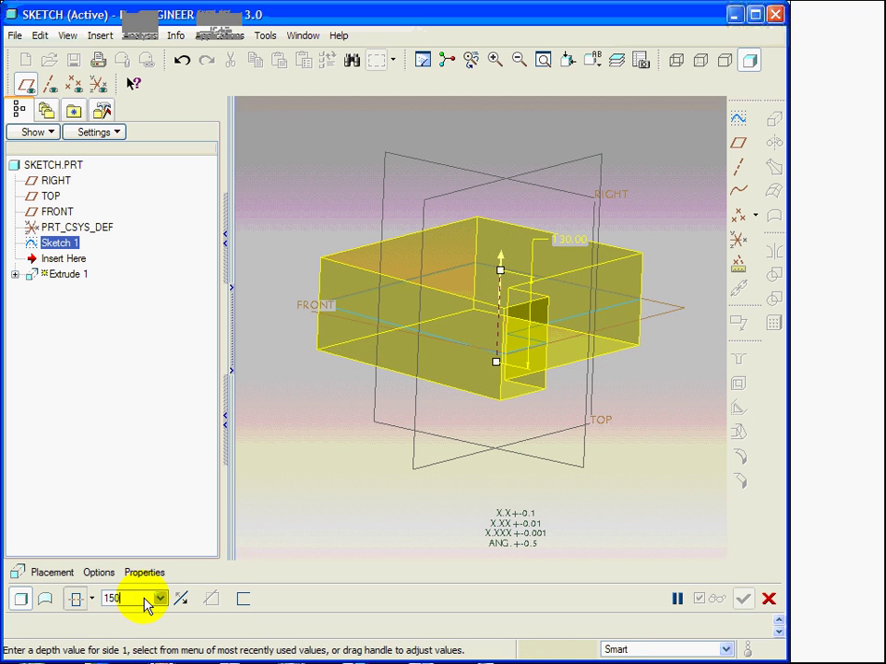
{"action": "type", "text": "0"}
{"action": "key", "text": "Return"}
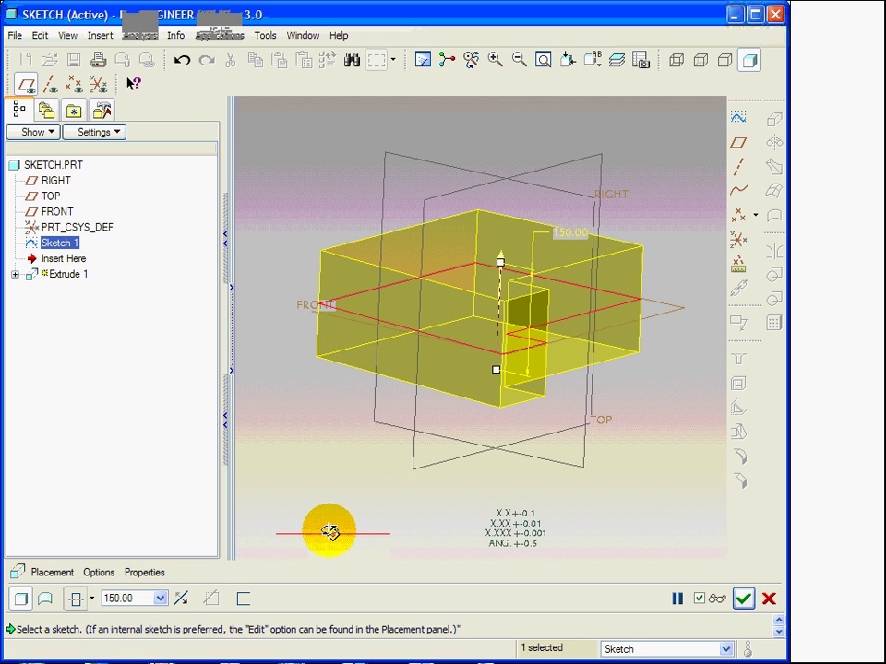
{"action": "middle_click_drag", "start_coordinate": [331, 530], "coordinate": [335, 534]}
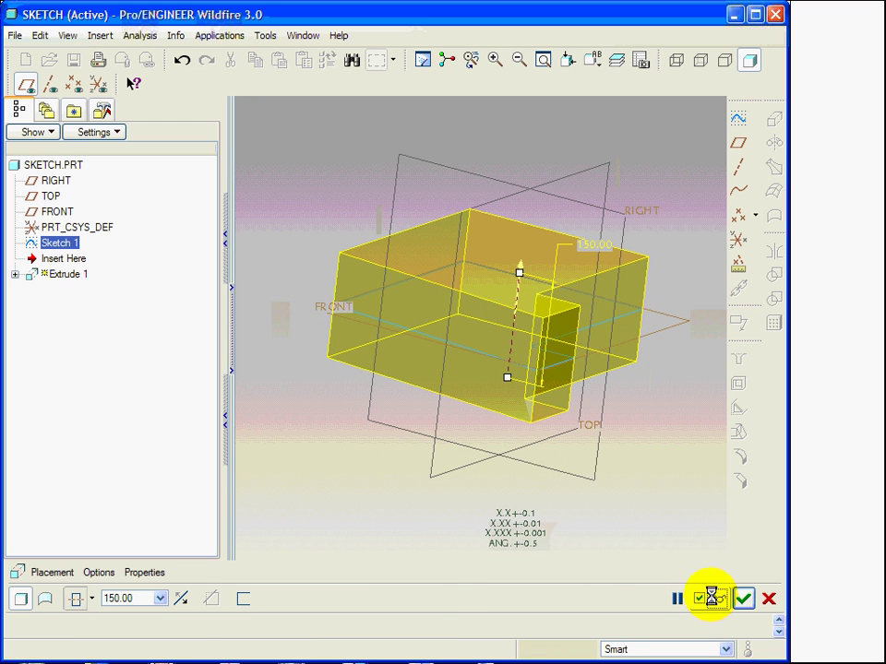
{"action": "left_click", "coordinate": [677, 599]}
{"action": "mouse_move", "coordinate": [619, 470]}
{"action": "middle_mouse_down"}
{"action": "mouse_move", "coordinate": [575, 461]}
{"action": "mouse_move", "coordinate": [614, 470]}
{"action": "mouse_move", "coordinate": [613, 486]}
{"action": "middle_mouse_up"}
- Resume the extrude, verify it as a surface, then resume and set it back to solid
{"action": "left_click", "coordinate": [678, 599]}
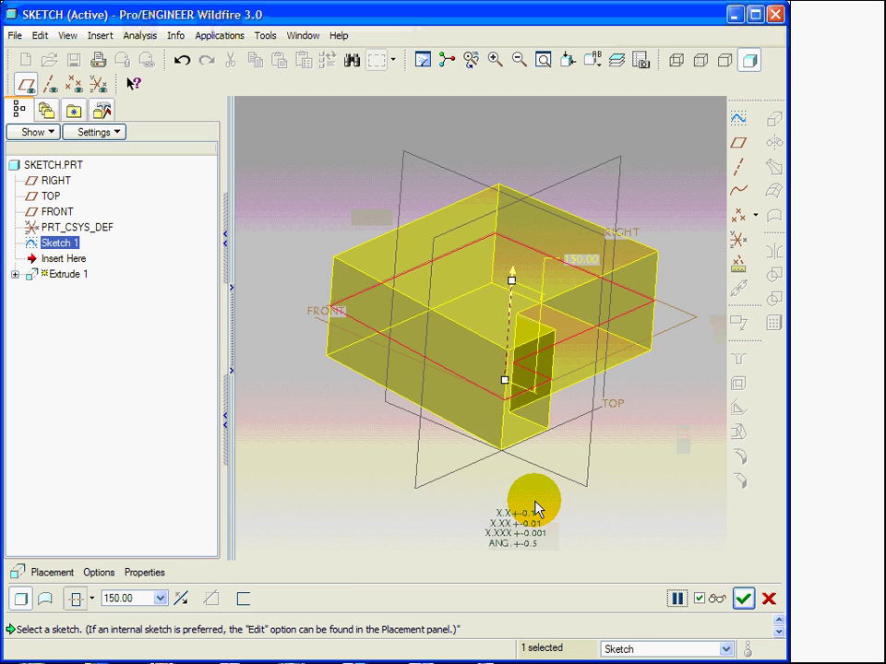
{"action": "middle_click_drag", "start_coordinate": [534, 503], "coordinate": [522, 487]}
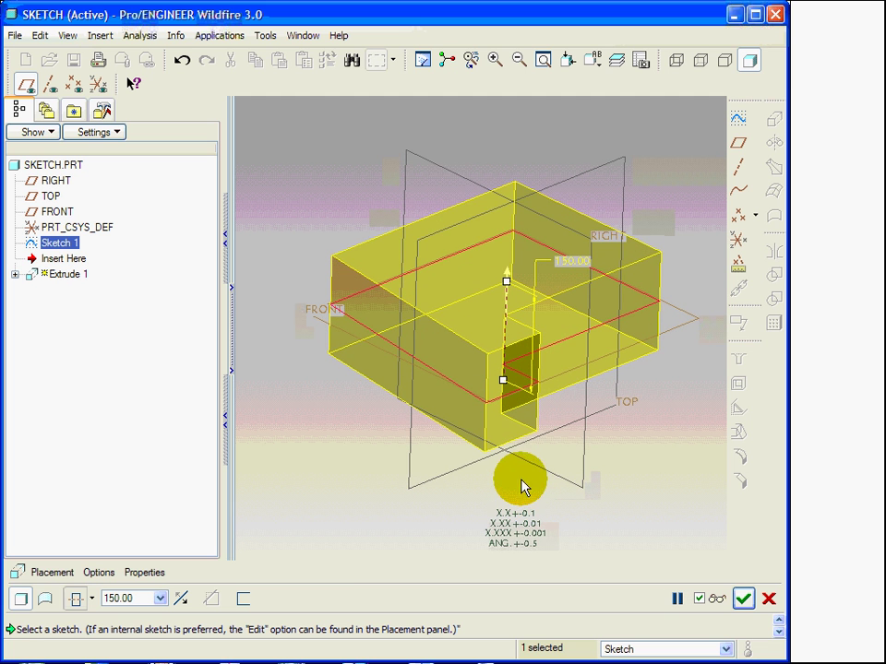
{"action": "left_click", "coordinate": [44, 601]}
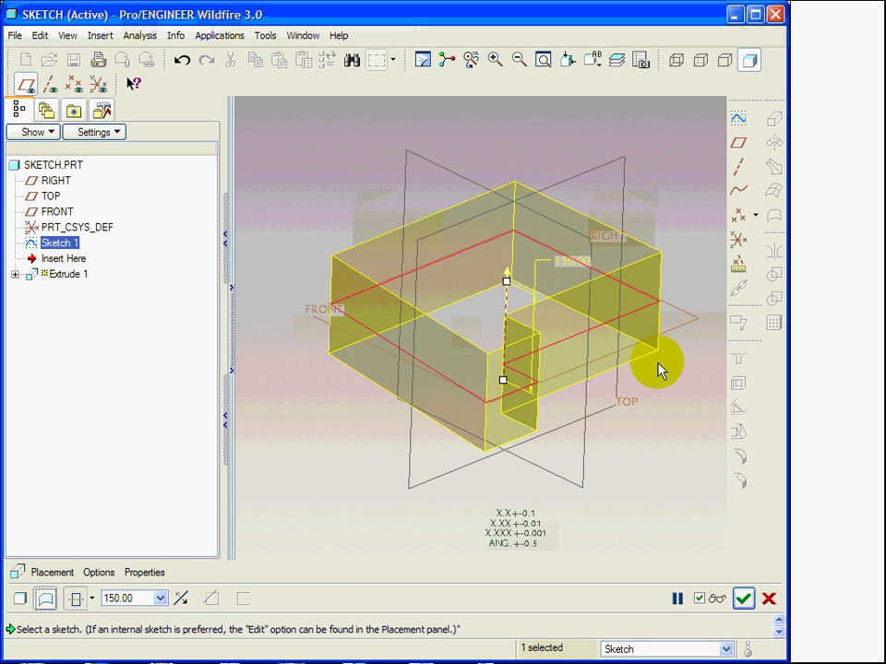
{"action": "middle_click_drag", "start_coordinate": [658, 366], "coordinate": [640, 382]}
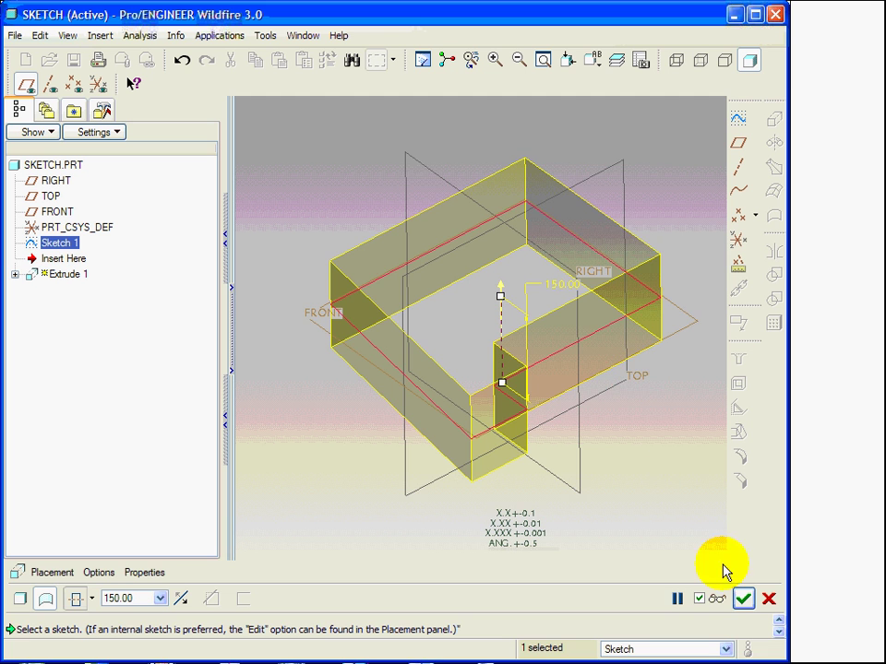
{"action": "left_click", "coordinate": [717, 598]}
{"action": "middle_click_drag", "start_coordinate": [672, 514], "coordinate": [664, 482]}
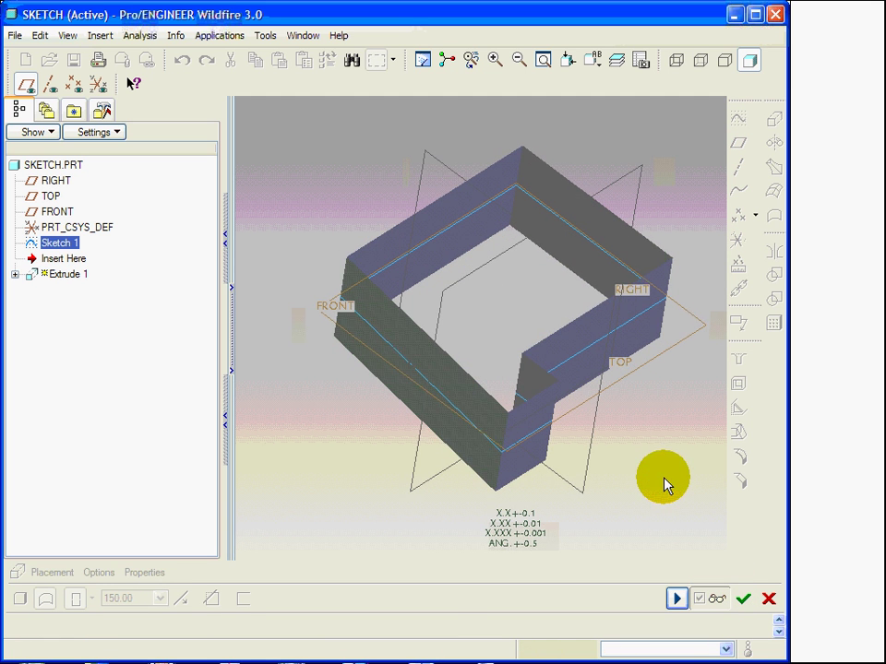
{"action": "left_click", "coordinate": [676, 599]}
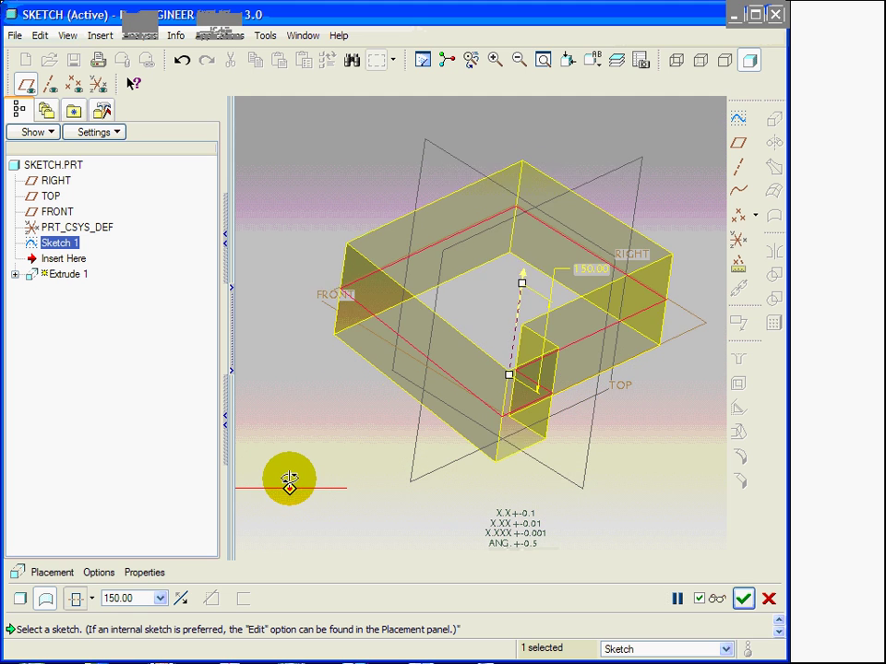
{"action": "middle_click_drag", "start_coordinate": [289, 485], "coordinate": [292, 489]}
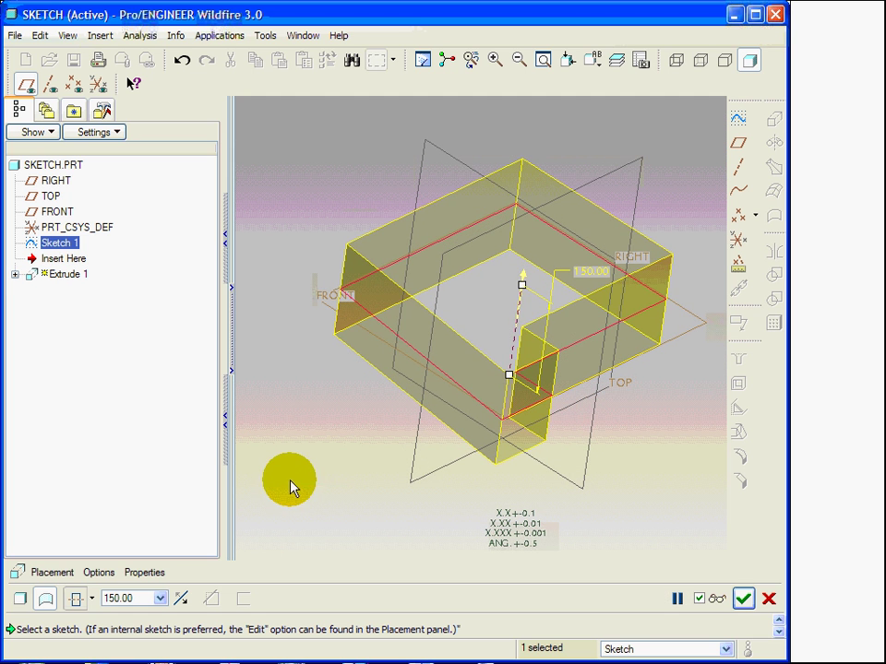
{"action": "left_click", "coordinate": [21, 599]}
- Thicken the extrude into a thin wall, change thickness 5.36 to 10, and flip the wall side
{"action": "left_click", "coordinate": [246, 602]}
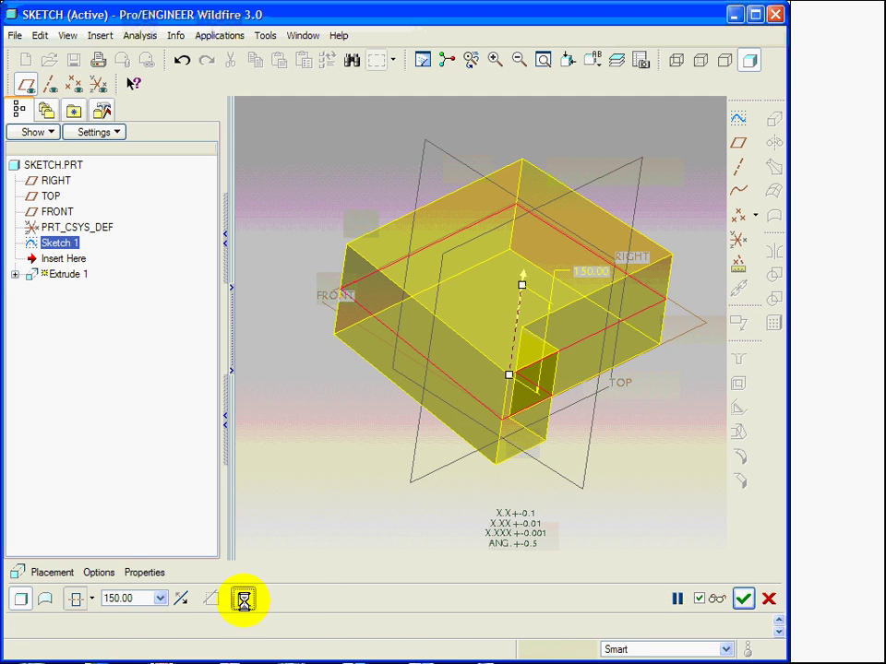
{"action": "middle_click_drag", "start_coordinate": [395, 481], "coordinate": [394, 499]}
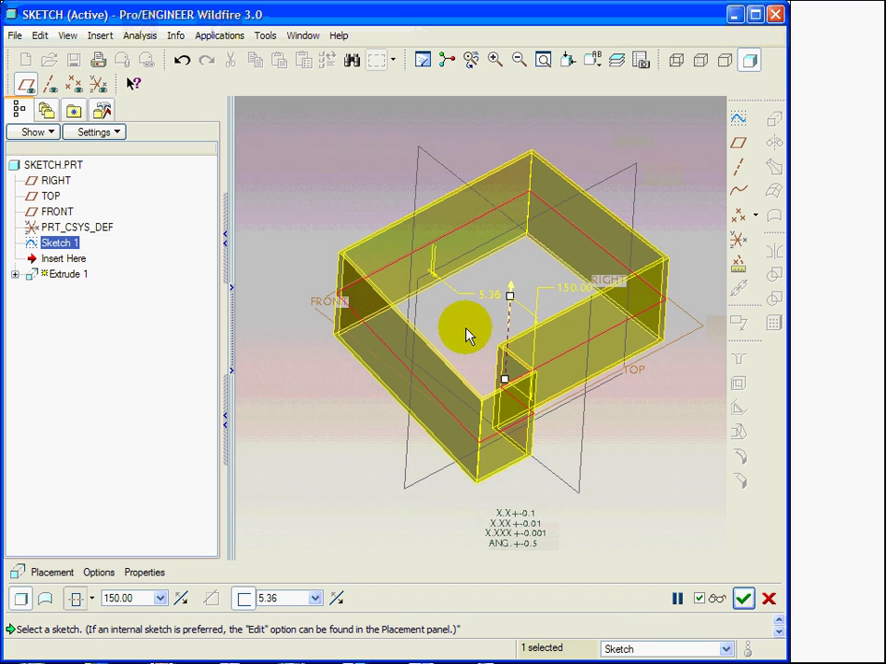
{"action": "middle_click_drag", "start_coordinate": [513, 348], "coordinate": [492, 317]}
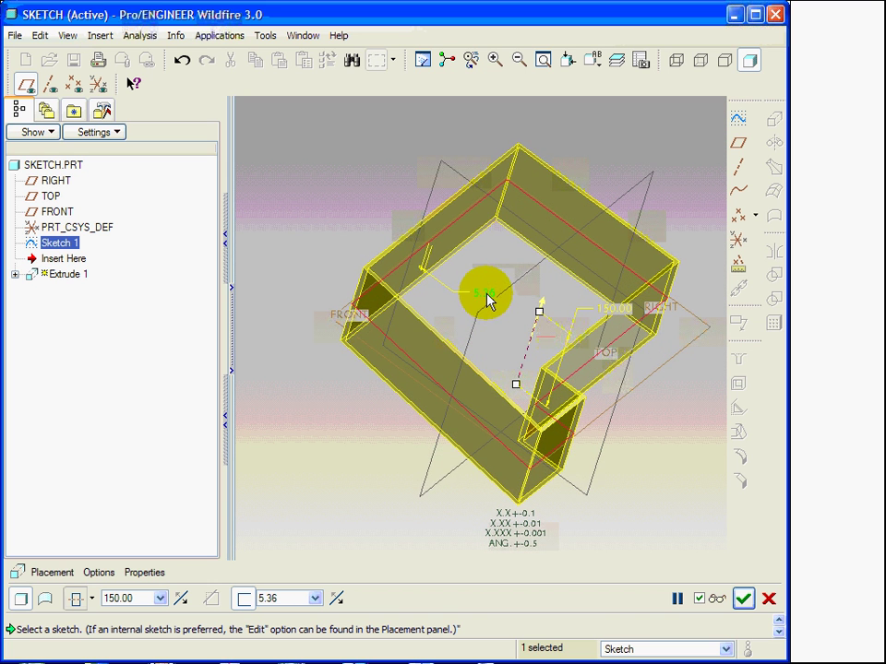
{"action": "double_click", "coordinate": [491, 289]}
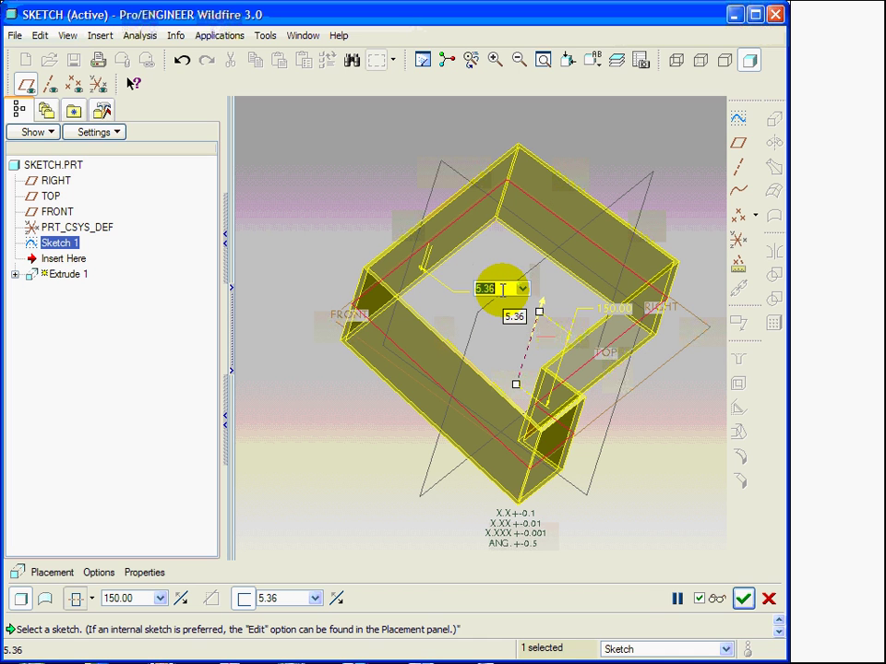
{"action": "key", "text": "Return"}
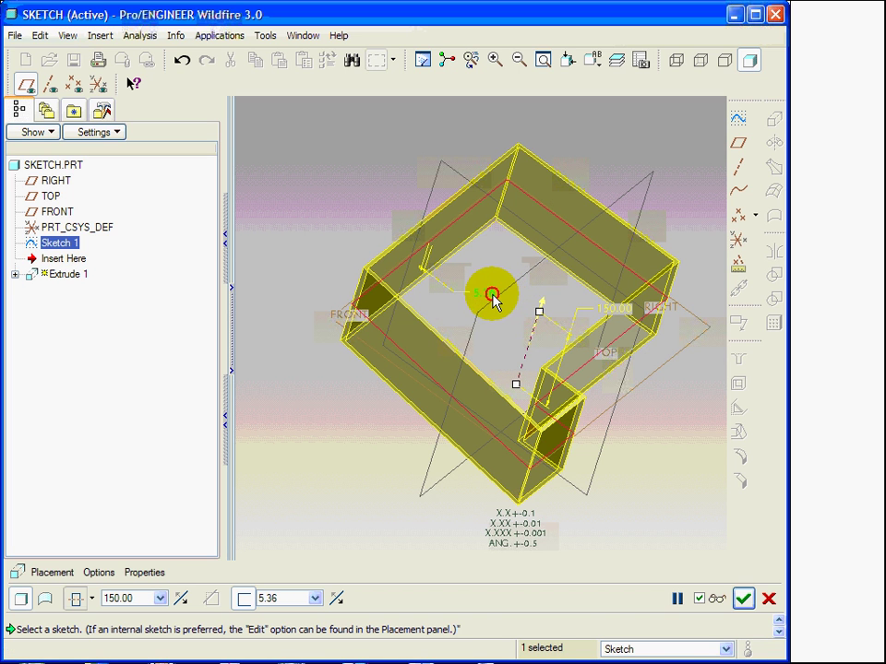
{"action": "double_click", "coordinate": [492, 295]}
{"action": "key", "text": "Return"}
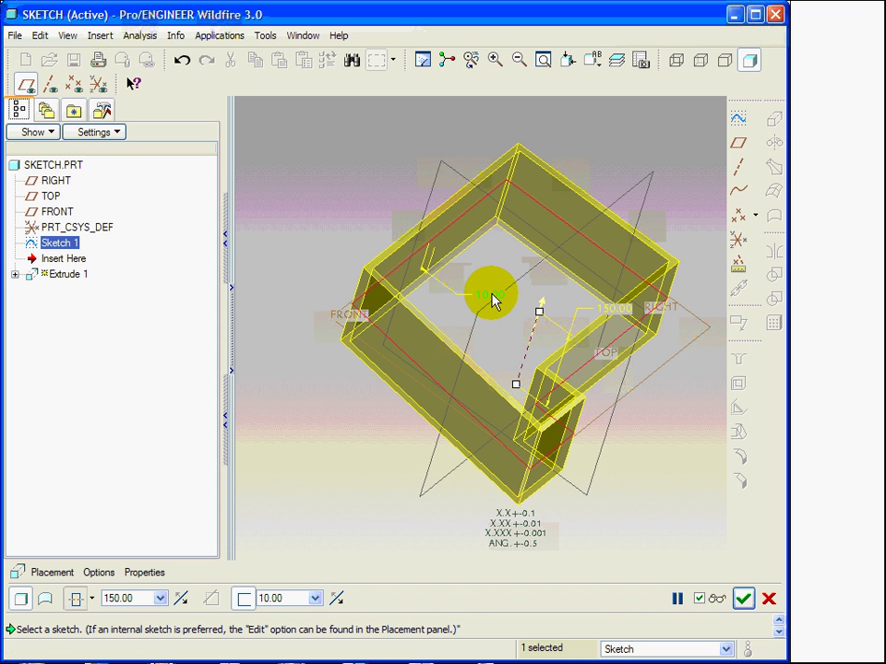
{"action": "left_click", "coordinate": [337, 600]}
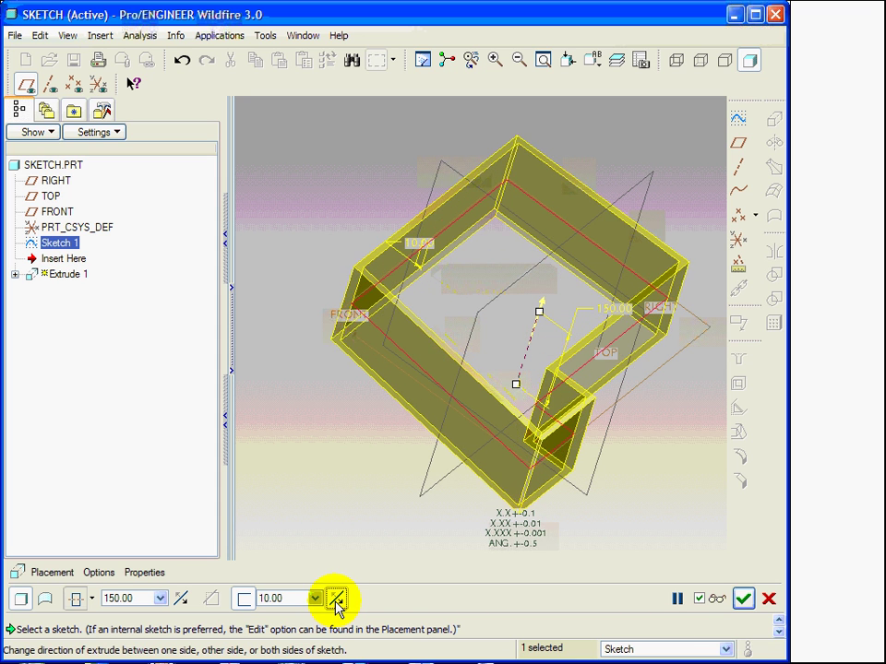
{"action": "left_click", "coordinate": [336, 599]}
{"action": "middle_click_drag", "start_coordinate": [559, 489], "coordinate": [533, 464]}
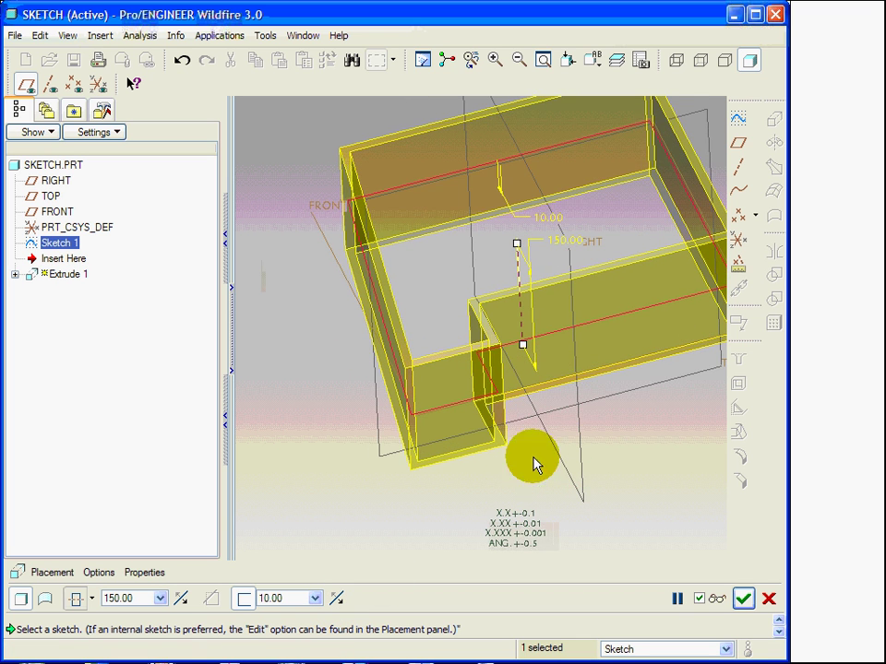
- In the FRONT view zoomed on a corner, center the 10-thick wall on the sketch line
{"action": "left_click", "coordinate": [596, 63]}
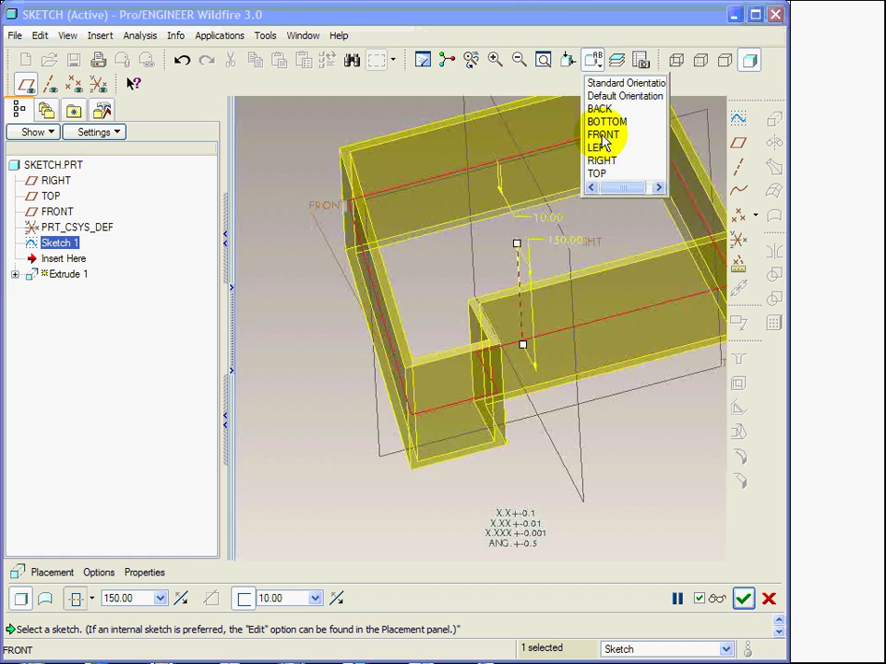
{"action": "left_click", "coordinate": [602, 134]}
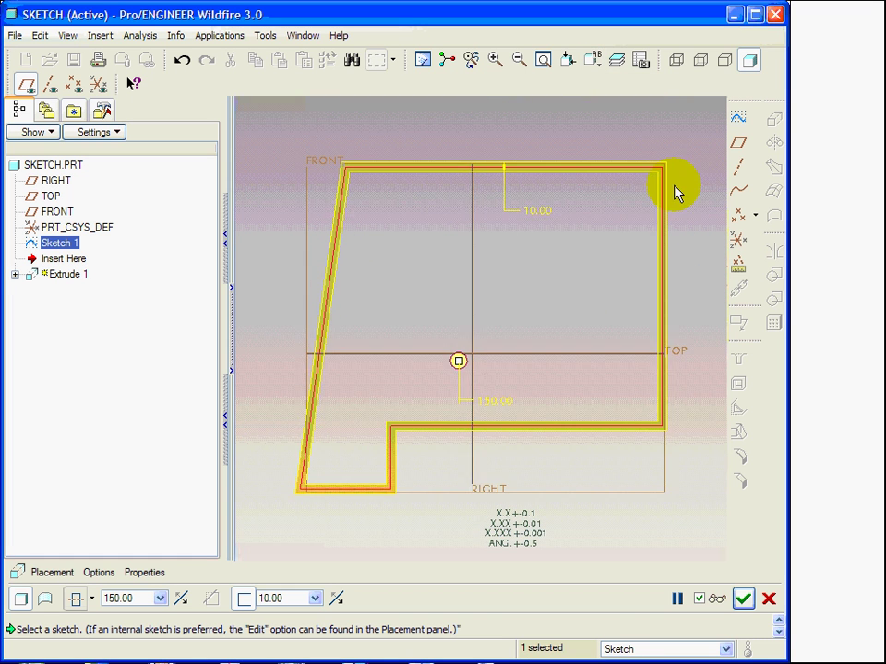
{"action": "scroll", "coordinate": [676, 192], "scroll_direction": "up", "scroll_amount": 2}
{"action": "scroll", "coordinate": [657, 522], "scroll_direction": "up", "scroll_amount": 3}
{"action": "mouse_move", "coordinate": [656, 522]}
{"action": "middle_mouse_down", "text": "shift"}
{"action": "mouse_move", "coordinate": [550, 369]}
{"action": "mouse_move", "coordinate": [623, 434]}
{"action": "middle_mouse_up", "text": "shift"}
{"action": "scroll", "coordinate": [553, 388], "scroll_direction": "up", "scroll_amount": 3}
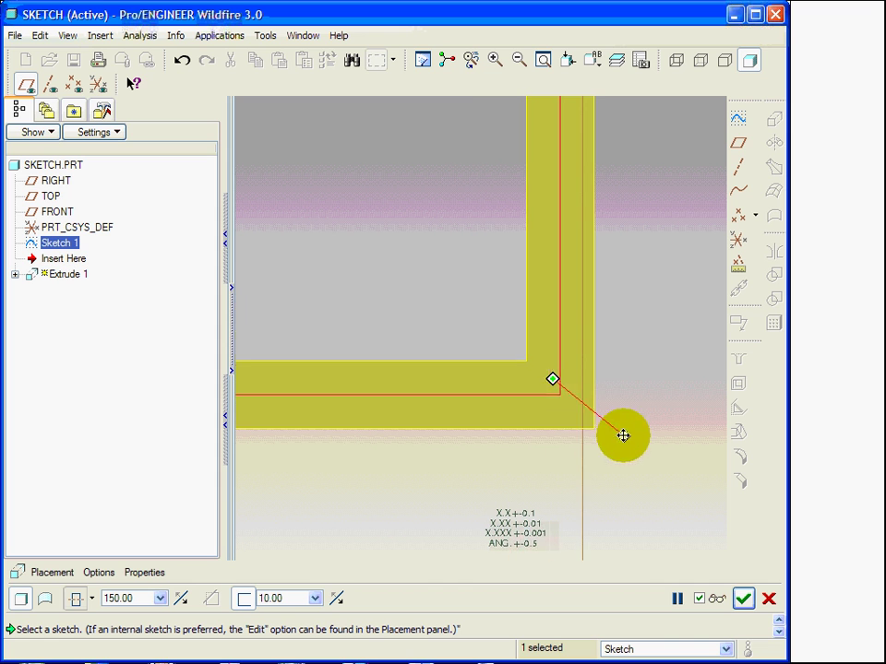
{"action": "left_click", "coordinate": [338, 600]}
{"action": "left_click", "coordinate": [338, 599]}
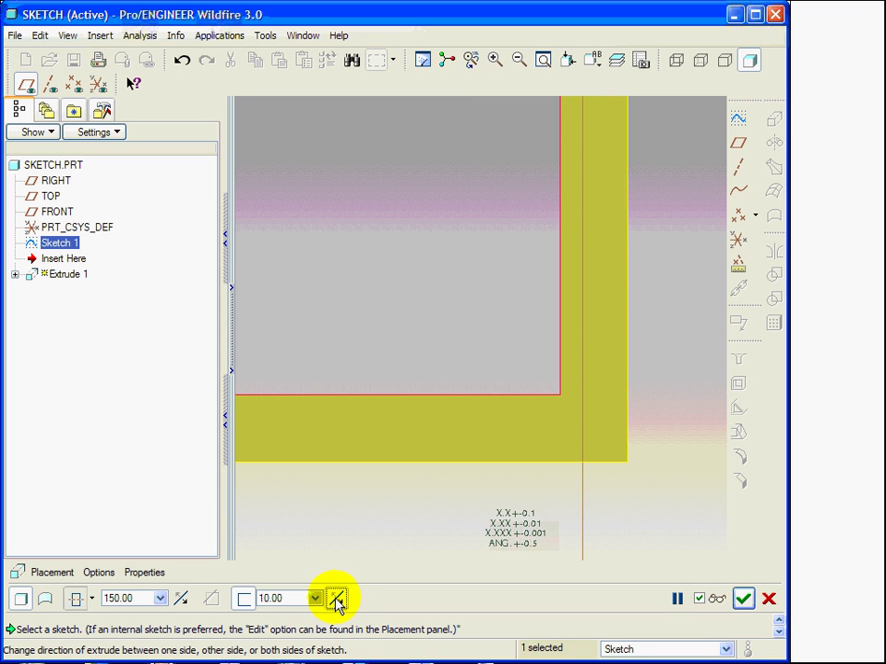
{"action": "left_click", "coordinate": [338, 599]}
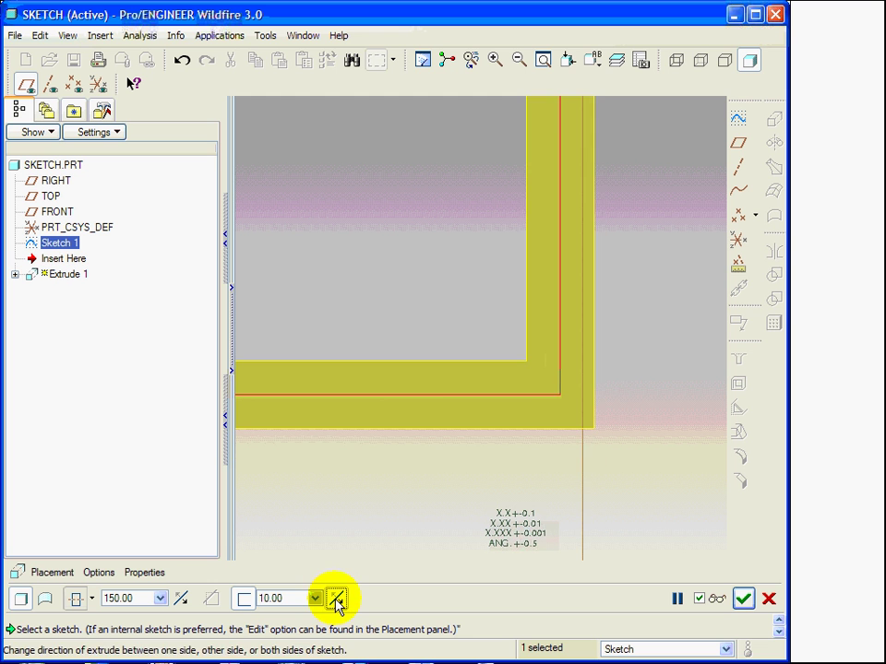
{"action": "scroll", "coordinate": [430, 503], "scroll_direction": "down", "scroll_amount": 5}
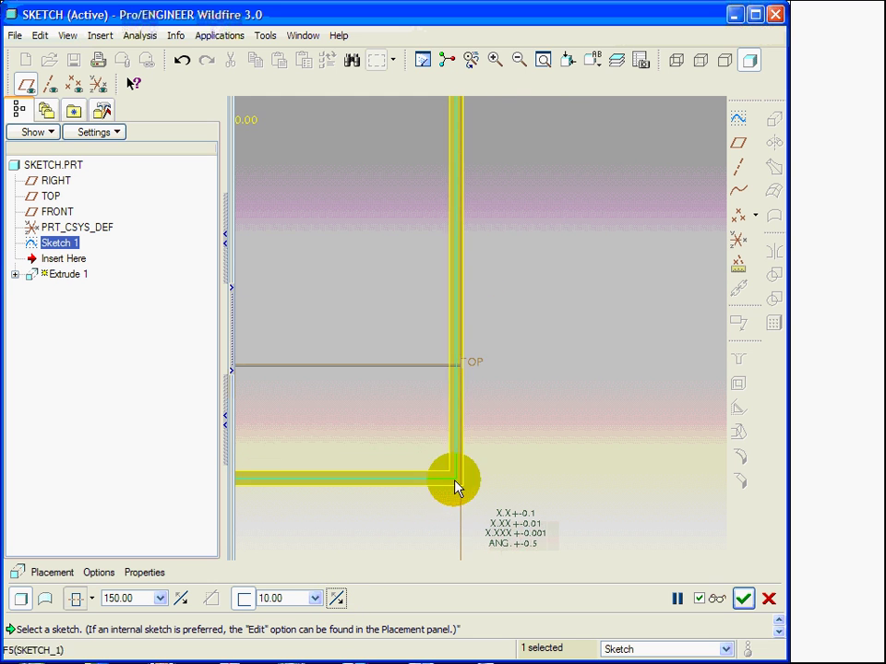
{"action": "scroll", "coordinate": [455, 488], "scroll_direction": "down", "scroll_amount": 8}
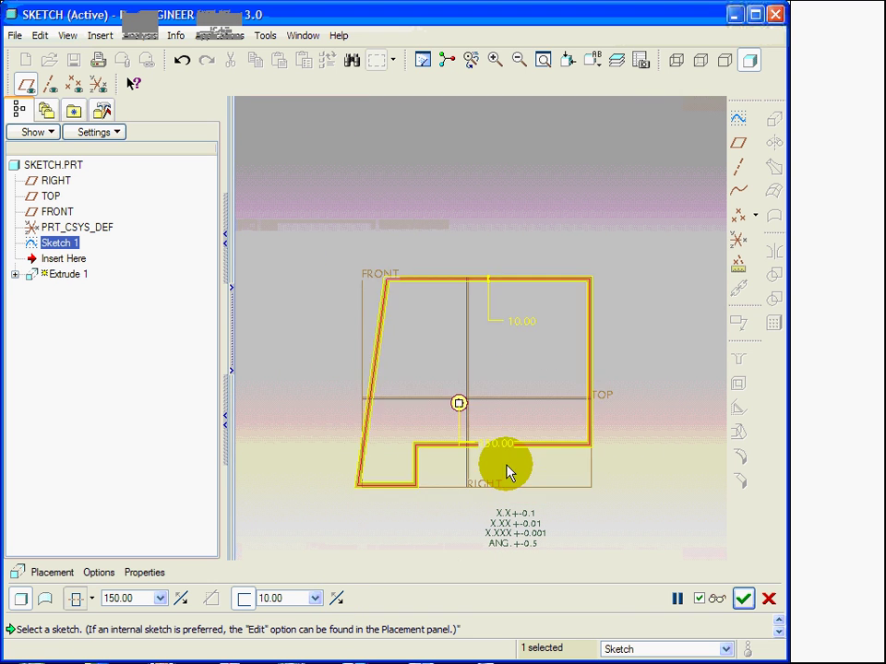
{"action": "middle_click_drag", "start_coordinate": [508, 473], "coordinate": [489, 432]}
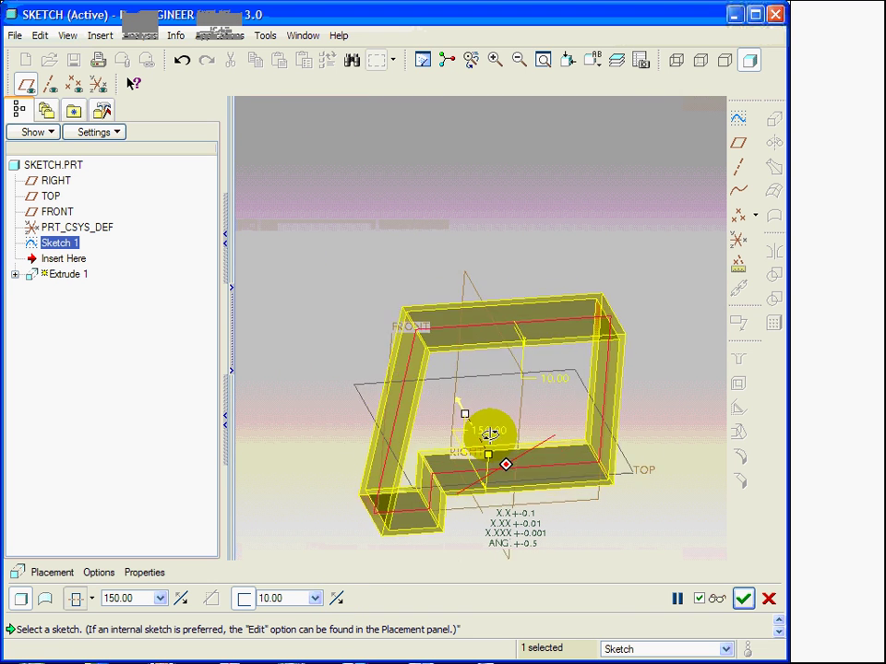
- Verify the 150-deep, 10-thick thin-walled extrude preview and complete it as Extrude 1
{"action": "left_click", "coordinate": [717, 598]}
{"action": "middle_click_drag", "start_coordinate": [625, 514], "coordinate": [595, 434], "text": "shift"}
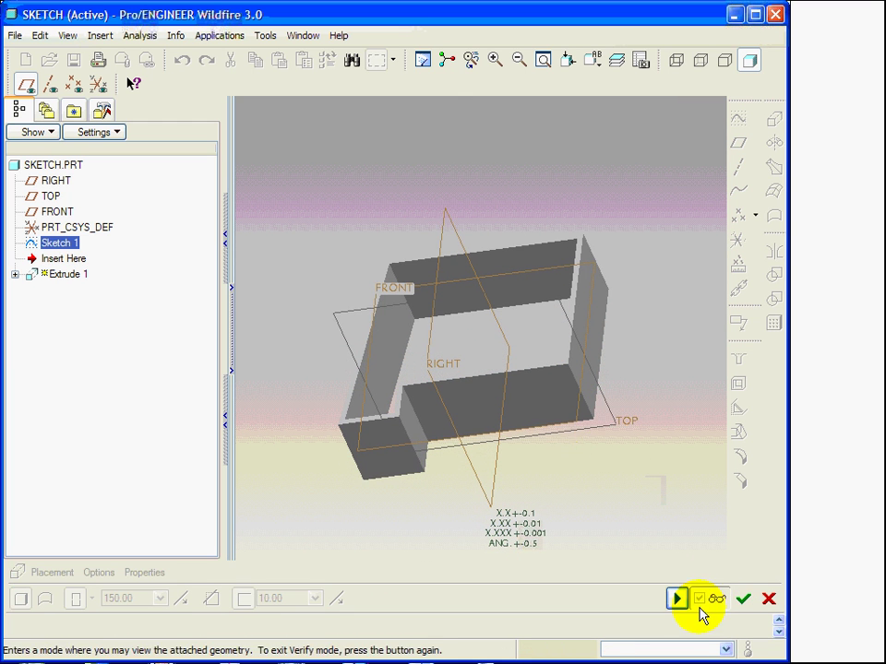
{"action": "left_click", "coordinate": [743, 599]}
{"action": "left_click", "coordinate": [664, 493]}
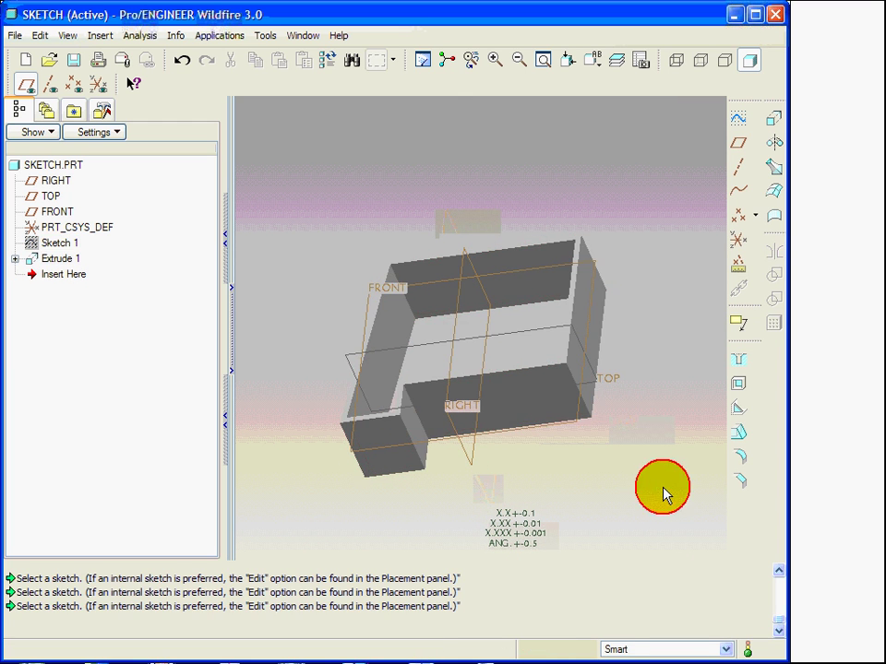